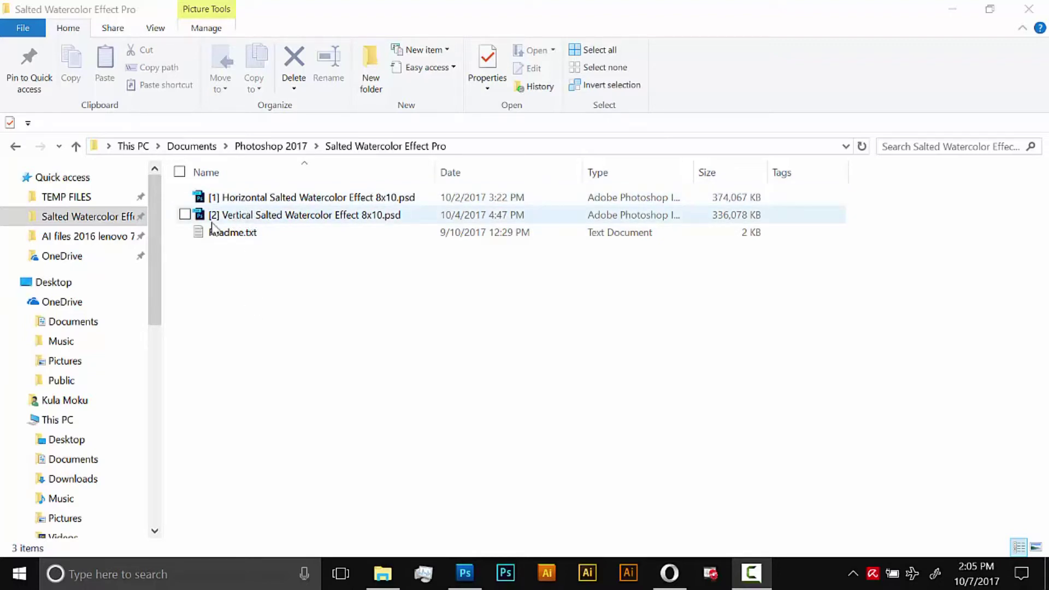
- Open the Vertical Salted Watercolor 8x10 template, restore the Layers panel, and open Place Image Here
left_click_drag(228, 215, 469, 346)
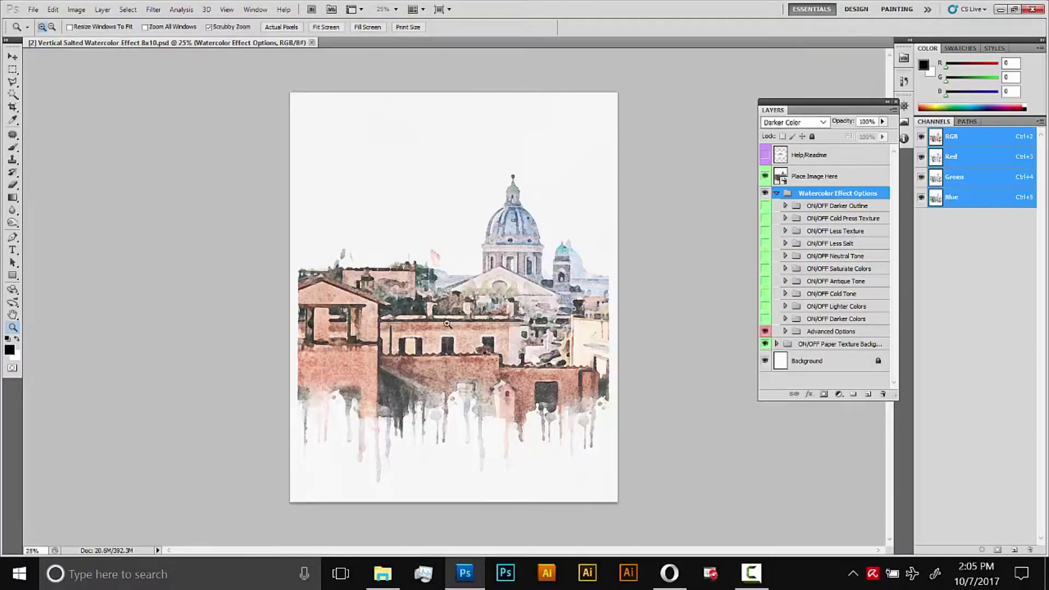
left_click_drag(434, 331, 485, 362)
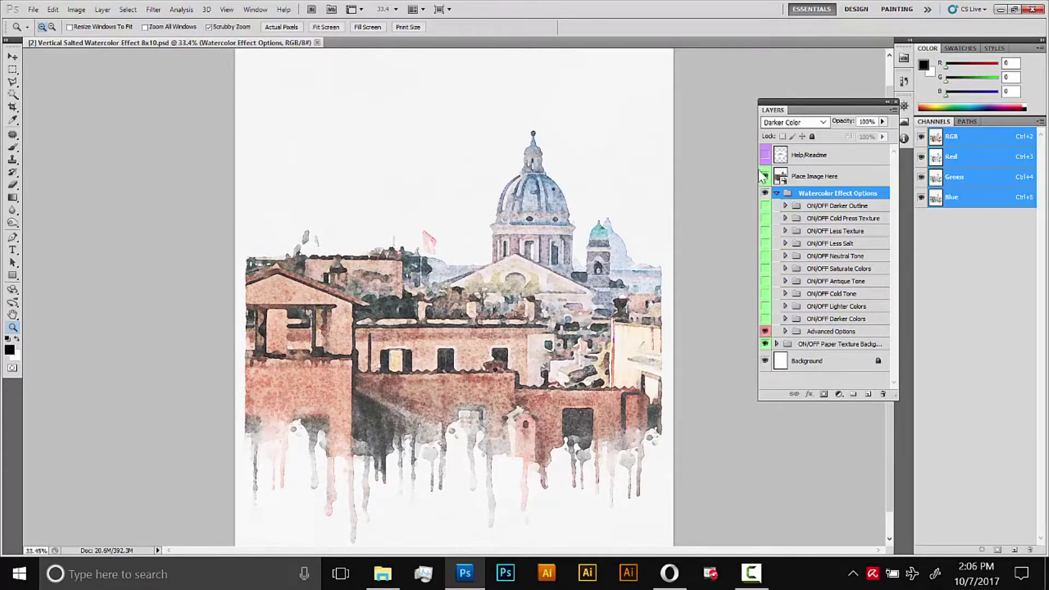
left_click(896, 102)
left_click(251, 10)
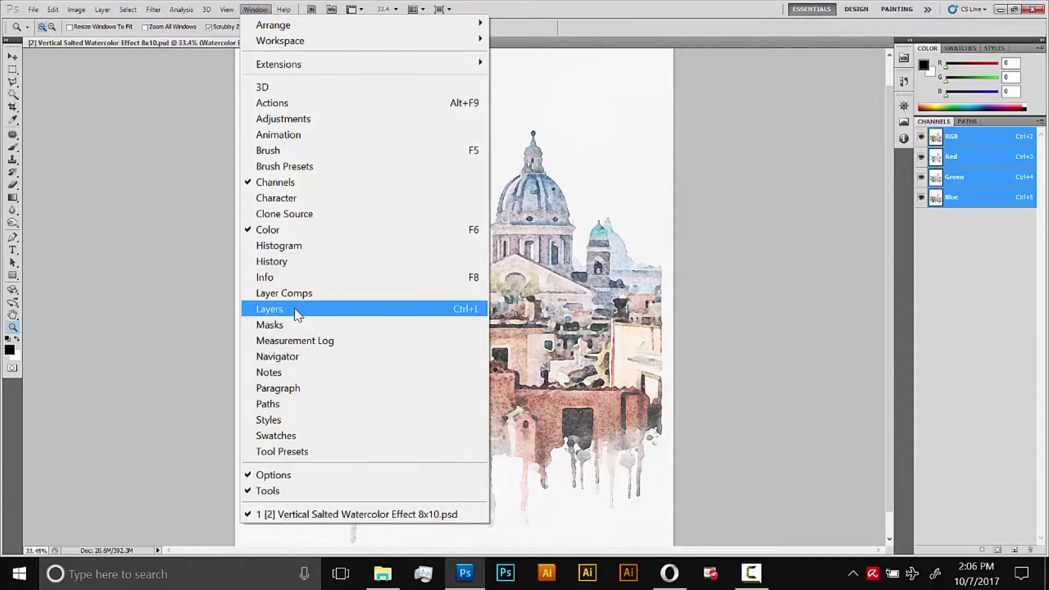
left_click(289, 307)
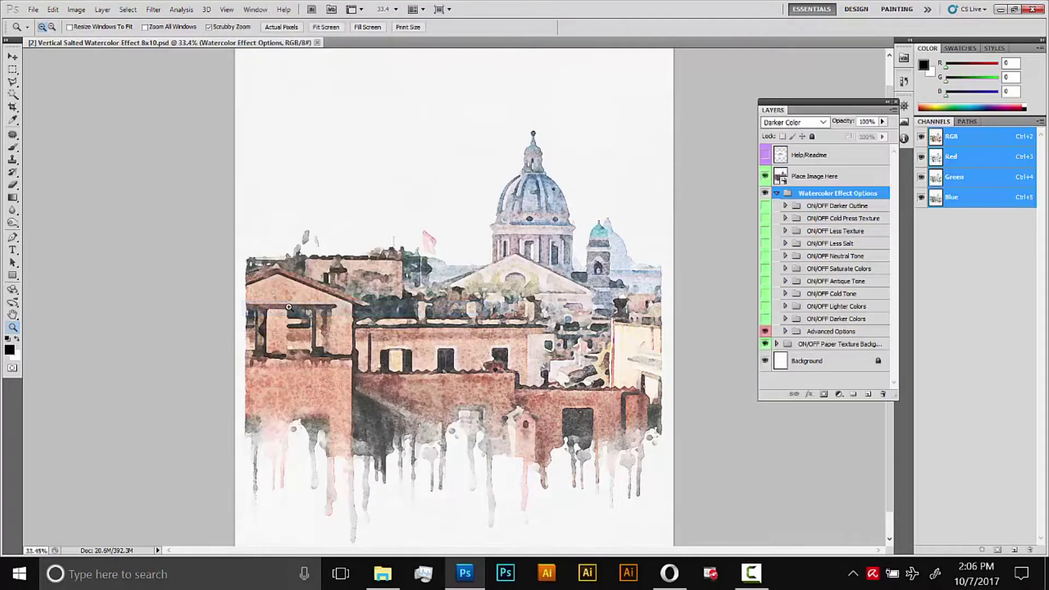
double_click(781, 180)
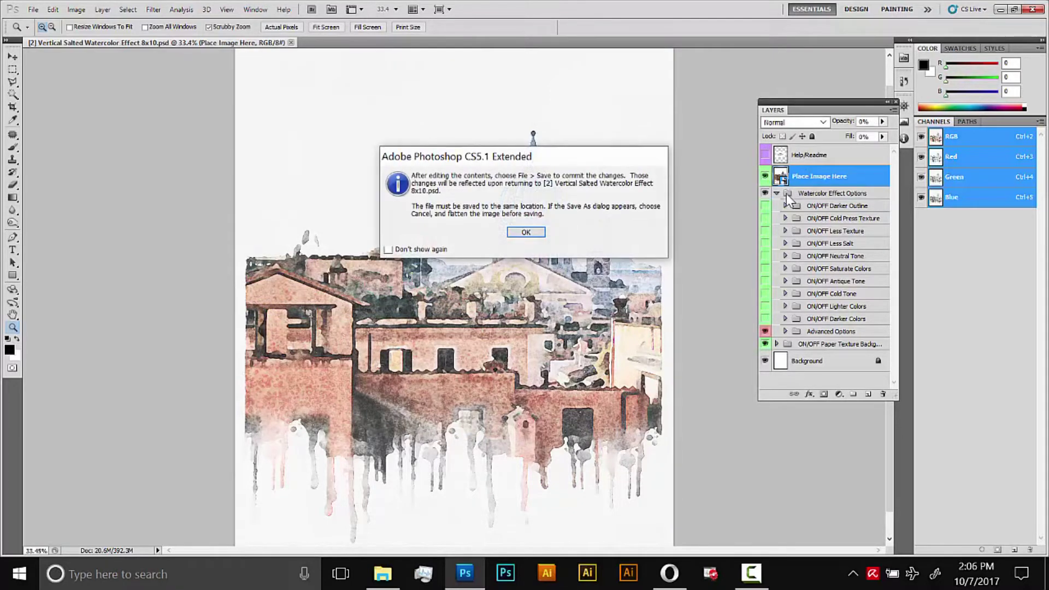
- In the smart object contents, hide Horizontal Drips Mask and Rectangle Mask - Rough, then delete Replace Me!
left_click(526, 233)
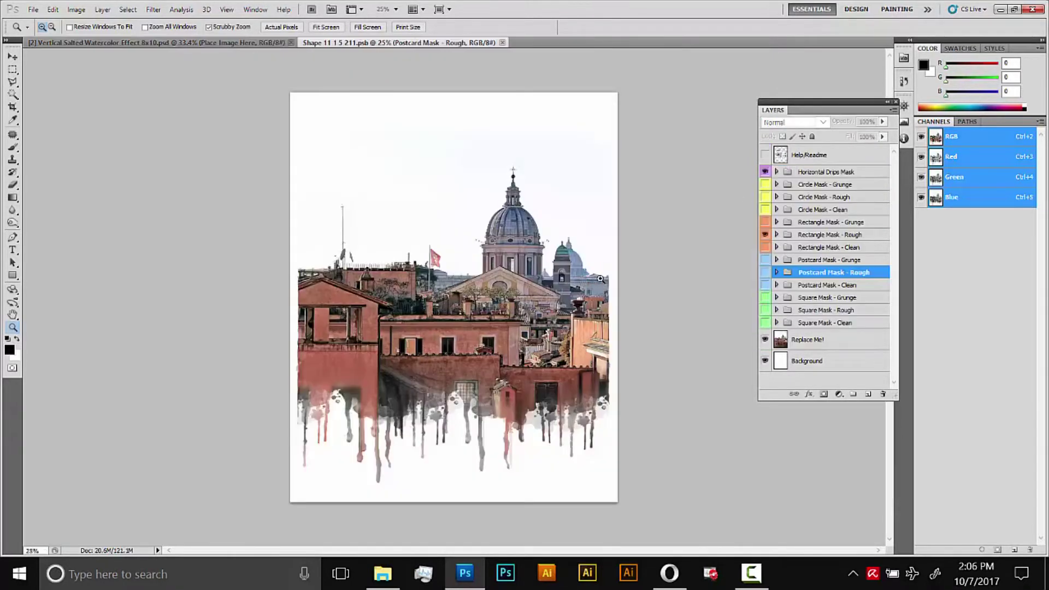
left_click_drag(448, 314, 470, 327)
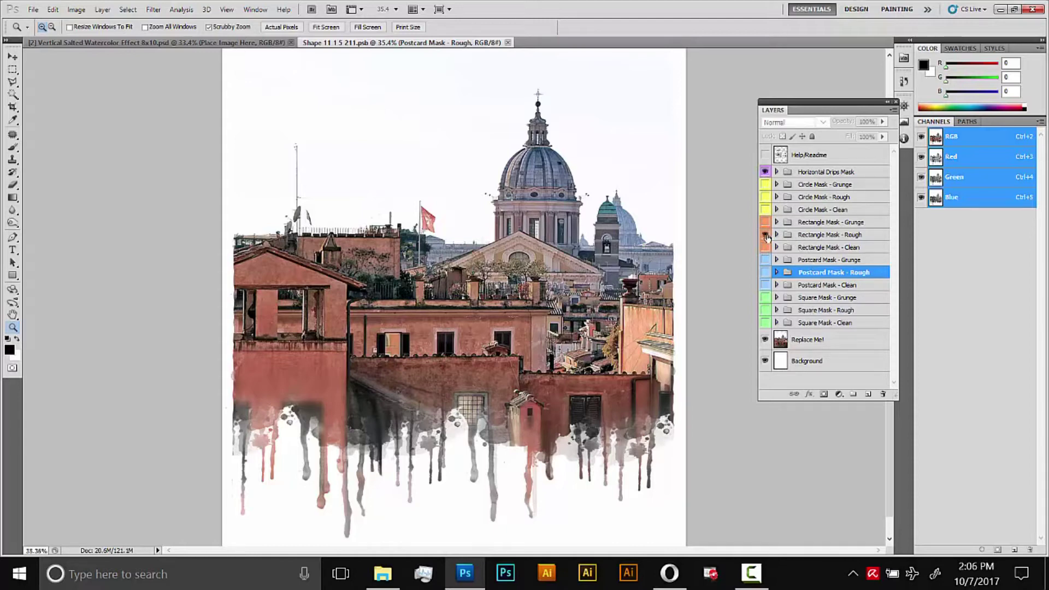
left_click(765, 172)
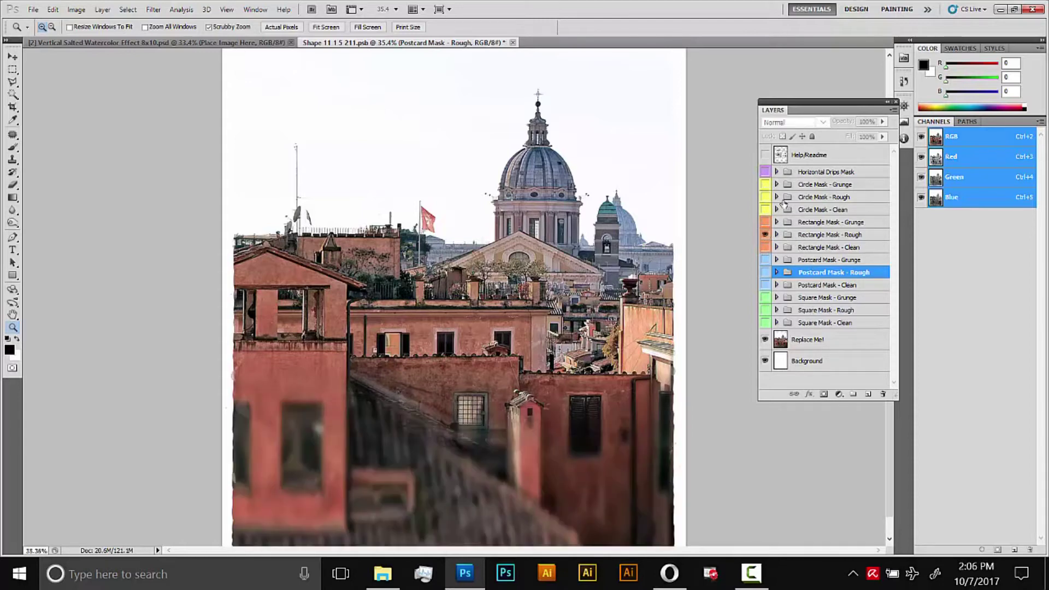
left_click(765, 236)
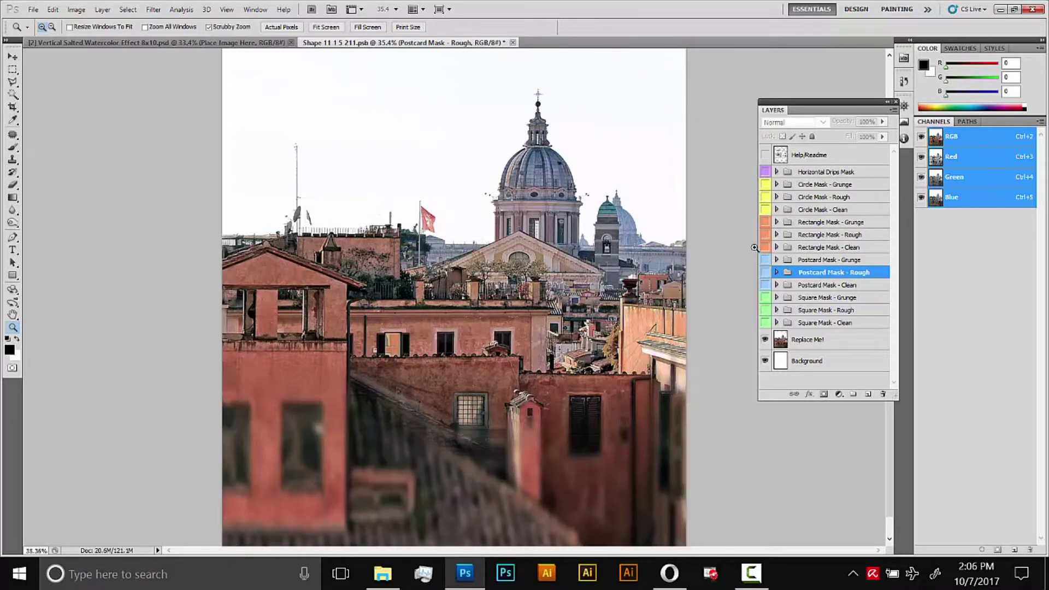
left_click(809, 340)
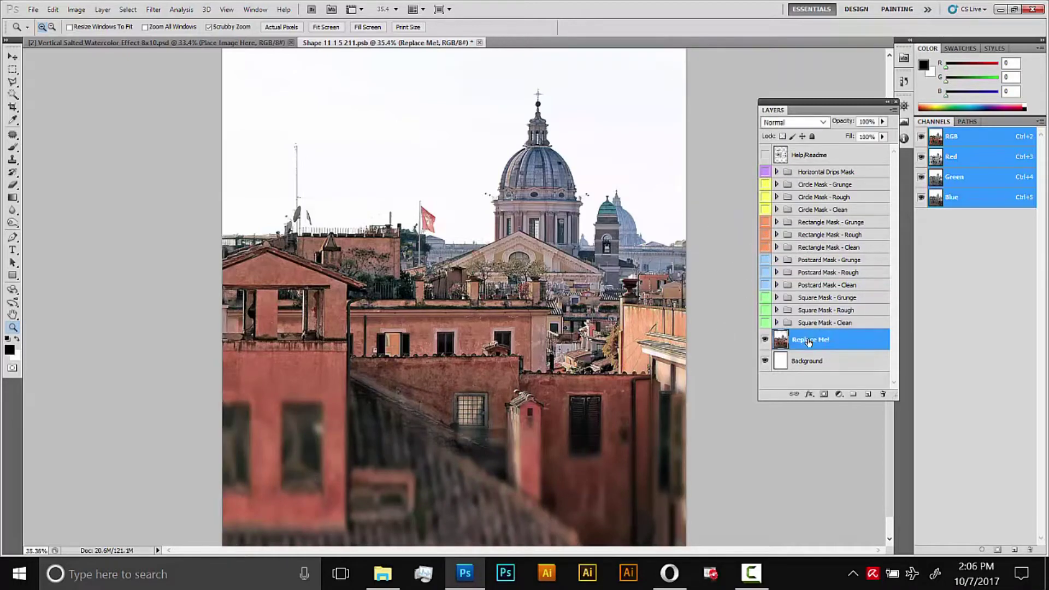
key("Delete")
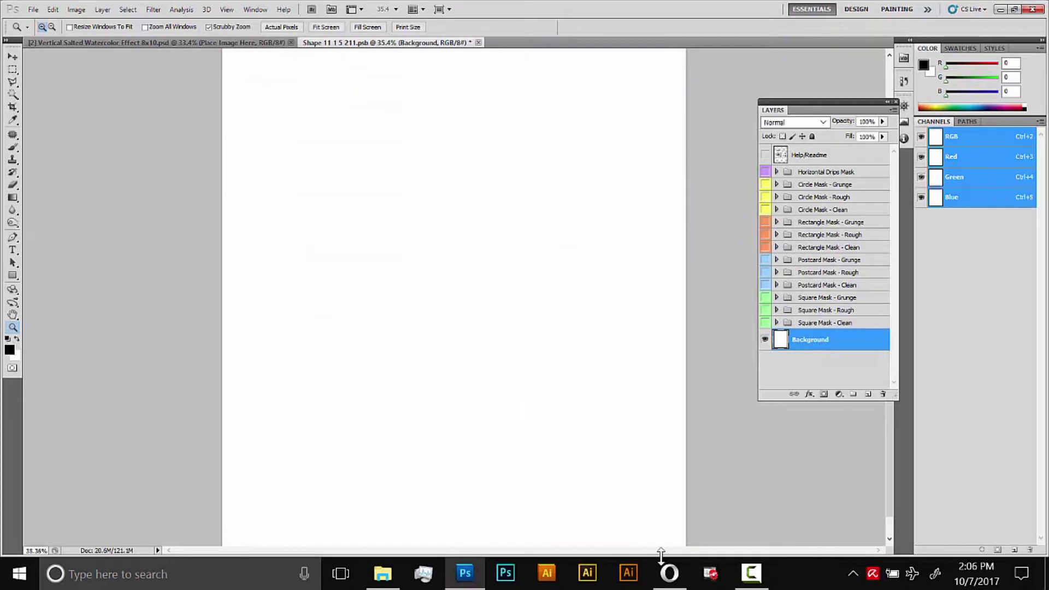
- Copy the Lake Garda sailboat photo from the Pixabay page in Opera
left_click(669, 573)
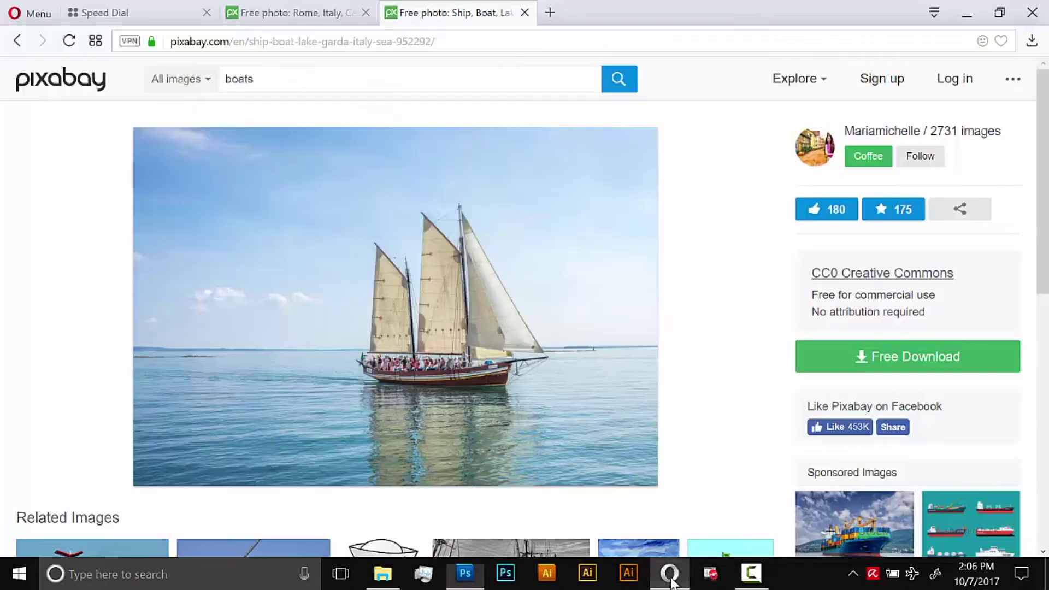
right_click(402, 280)
left_click(437, 315)
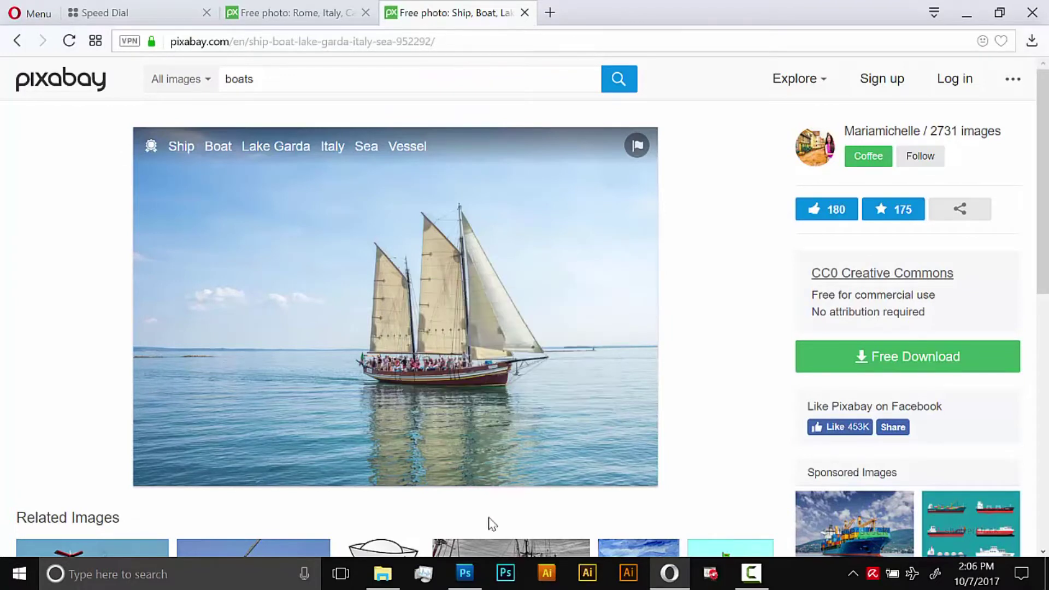
left_click(465, 572)
- Paste the boat photo and scale it to about 217%, shifting it left and down
key("ctrl+v")
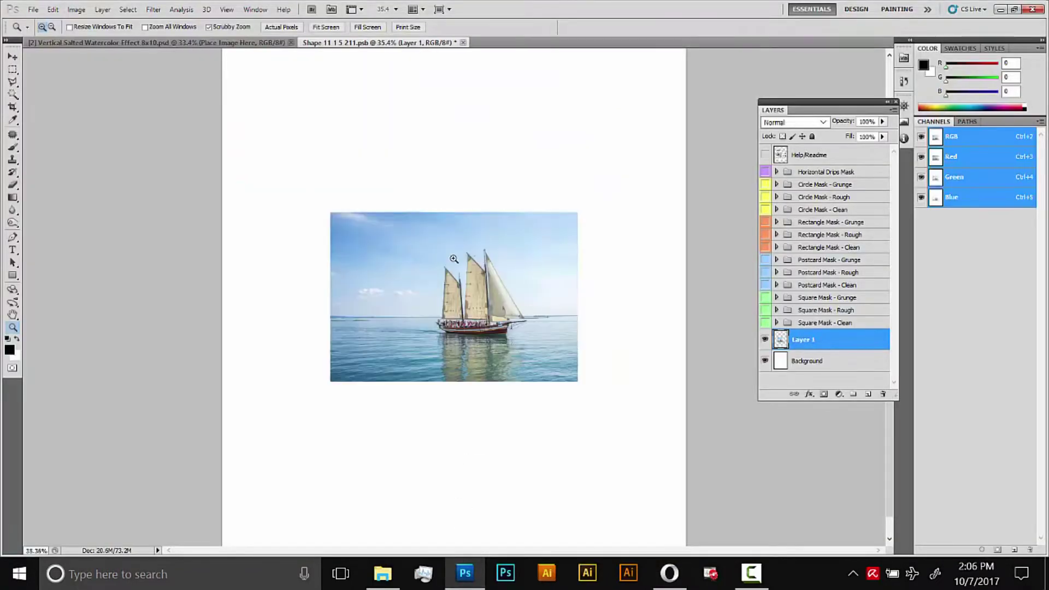
left_click(74, 10)
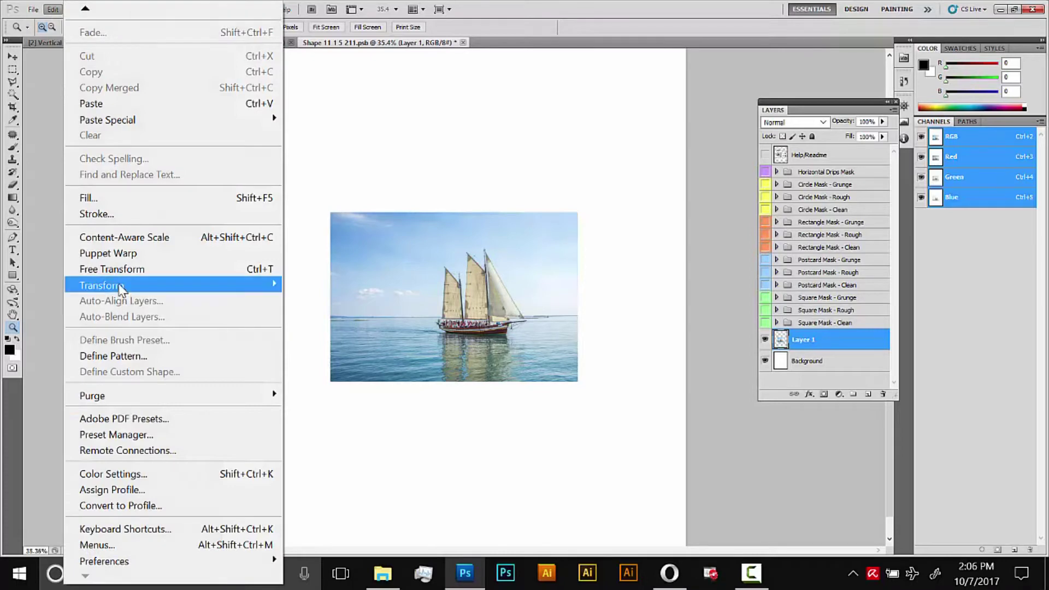
mouse_move(93, 284)
left_click(355, 325)
left_click_drag(582, 208, 724, 113)
mouse_move(508, 319)
left_mouse_down()
mouse_move(484, 318)
mouse_move(479, 331)
mouse_move(503, 330)
left_mouse_up()
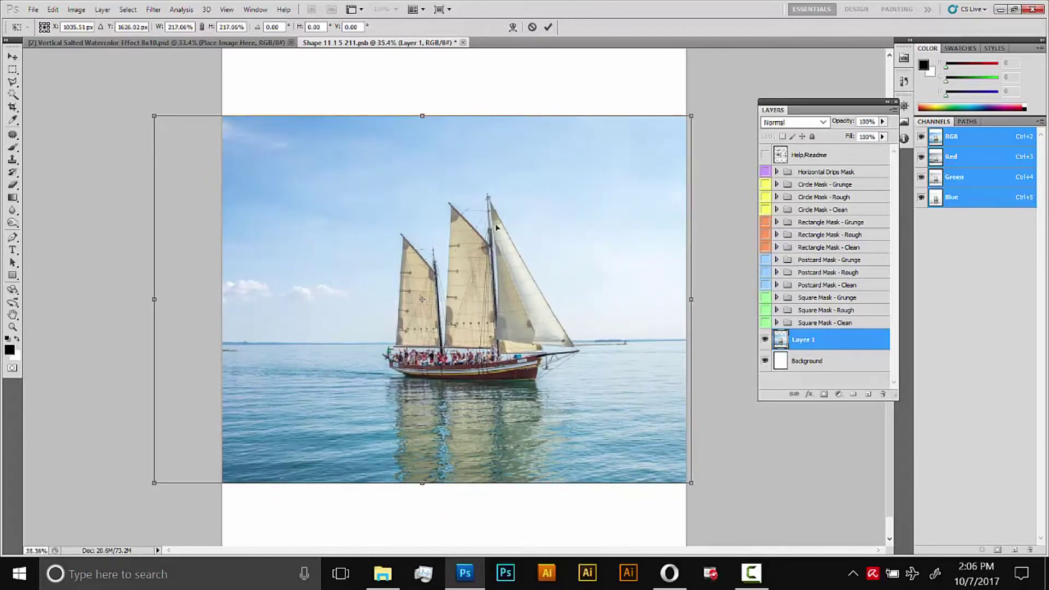
key("Return")
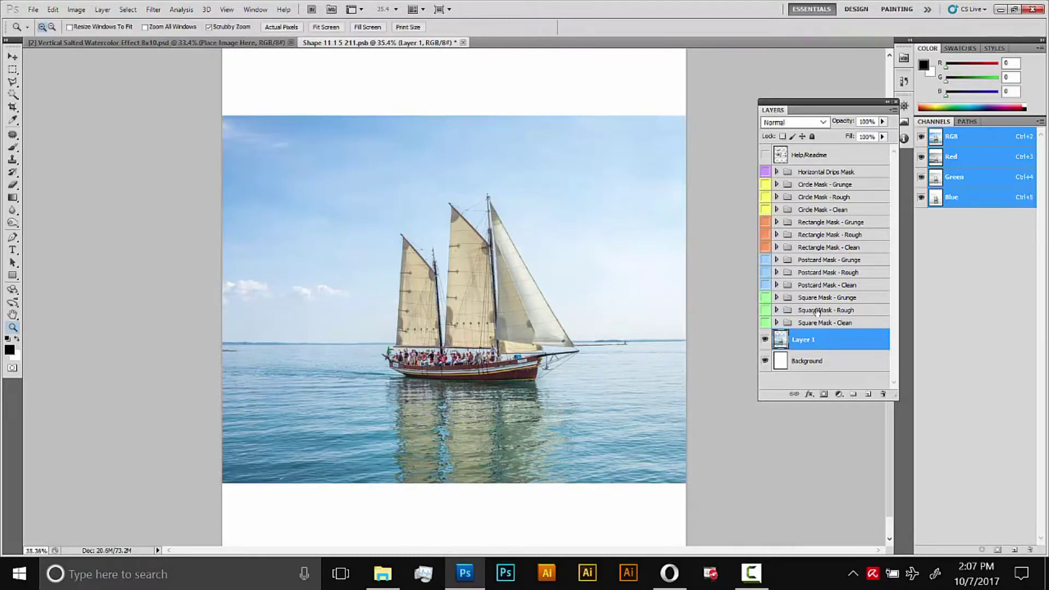
- Switch on the Square Mask - Grunge group and expand it to its Color Fill 7 mask
left_click(765, 310)
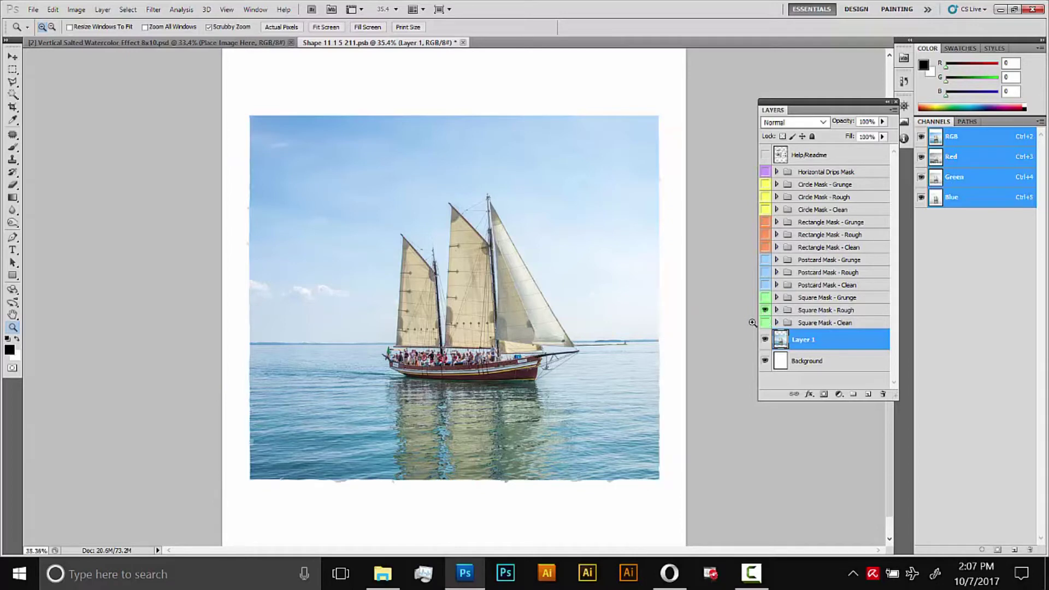
left_click(765, 310)
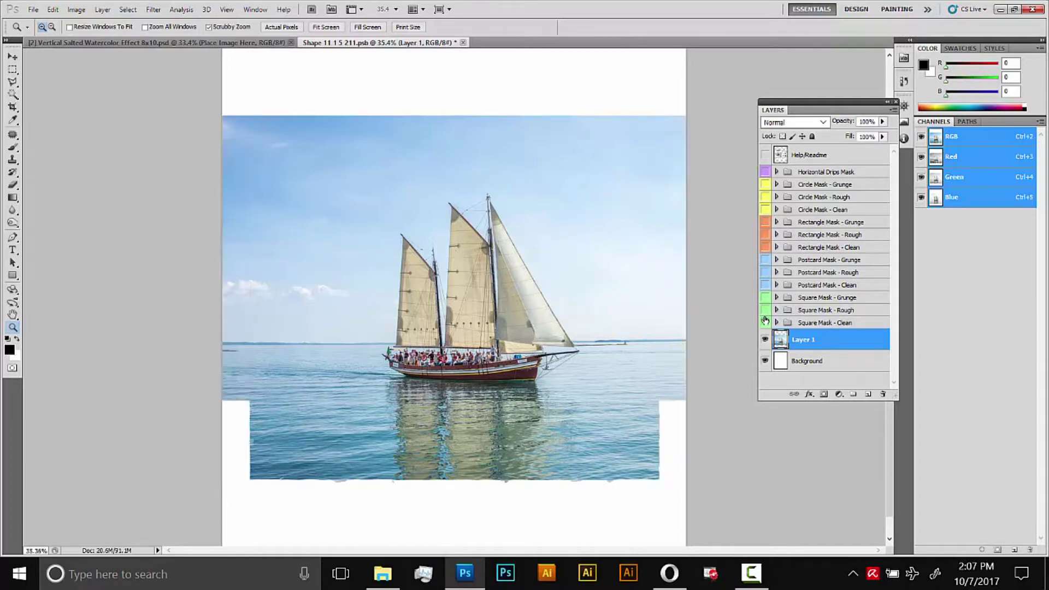
left_click(765, 297)
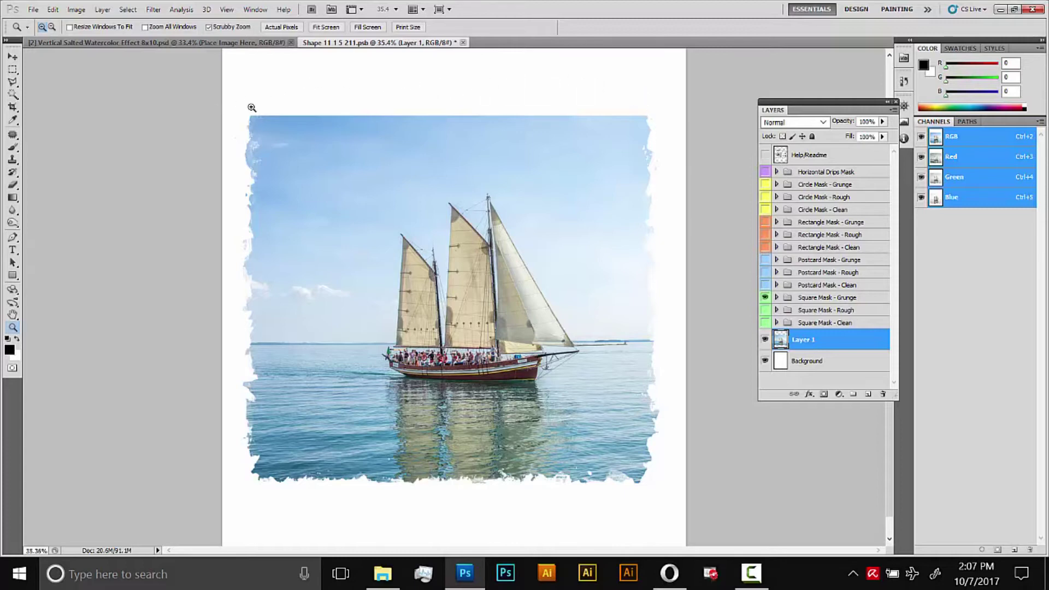
left_click(776, 297)
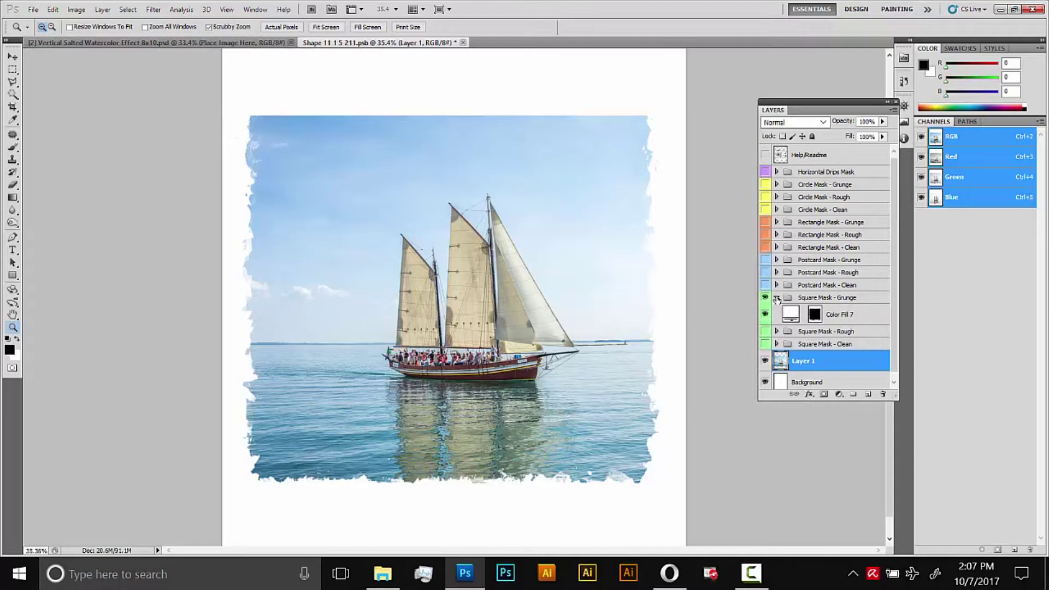
left_click(814, 316)
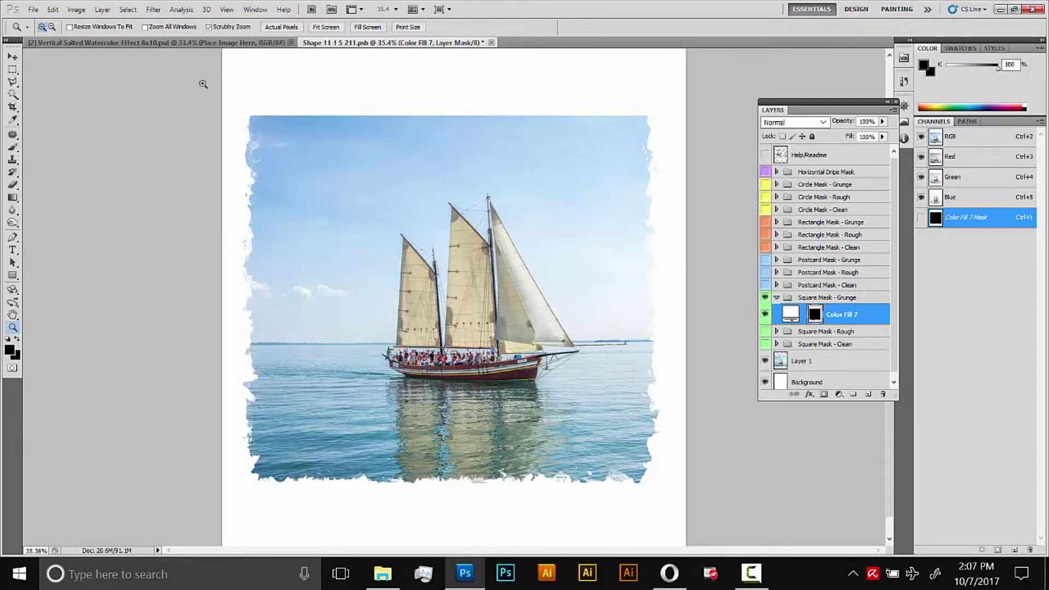
- Scale the grunge square mask down to about 79% and nudge it slightly down
left_click(52, 9)
mouse_move(112, 284)
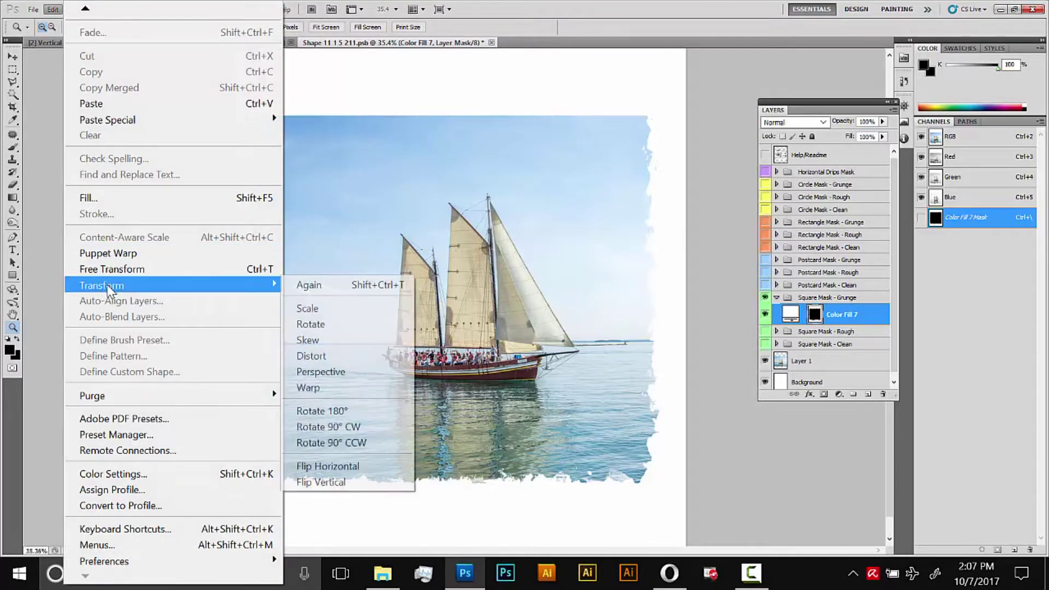
left_click(303, 305)
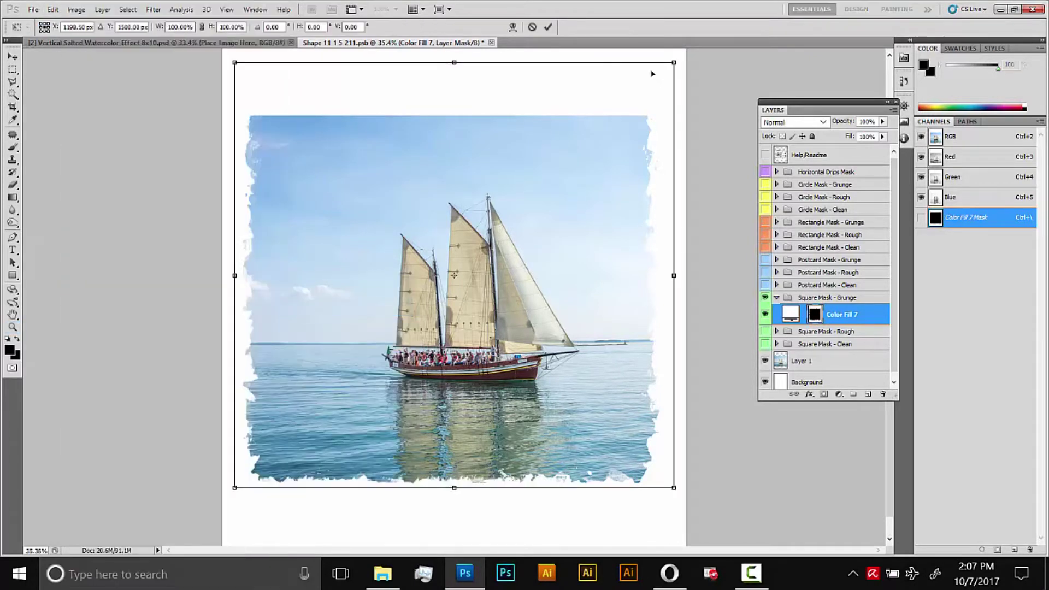
left_click_drag(675, 61, 626, 108)
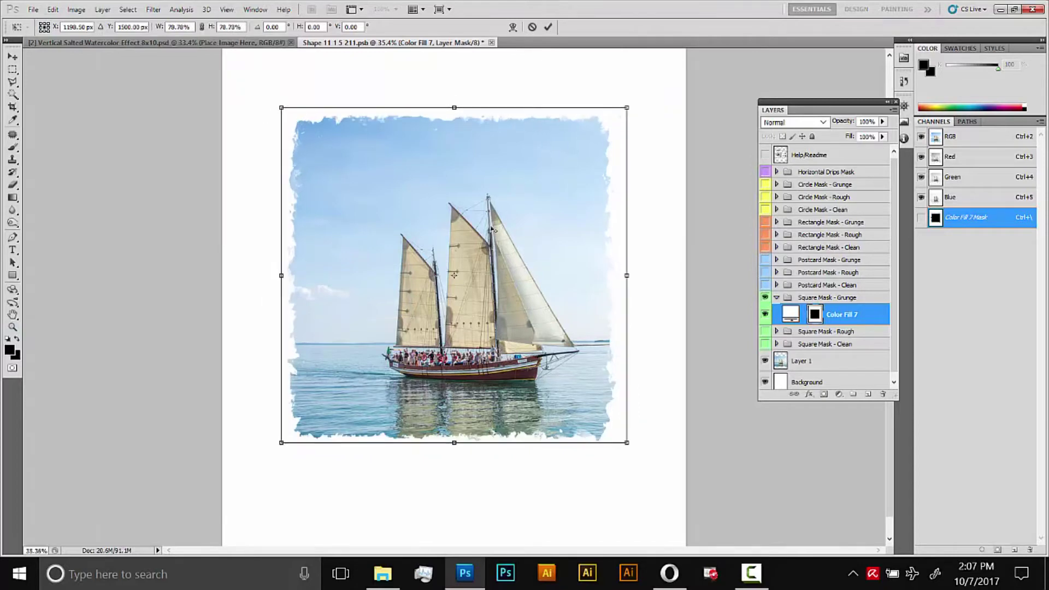
left_click_drag(487, 277, 492, 288)
key("Return")
- Move the boat photo on Layer 1 slightly left inside the square
key("z")
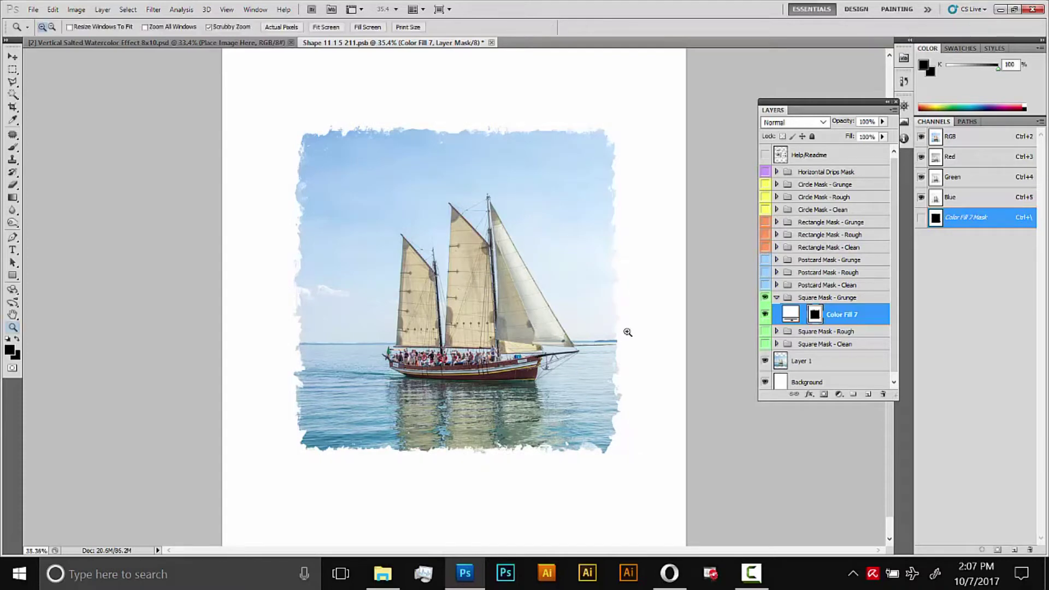
left_click(830, 365)
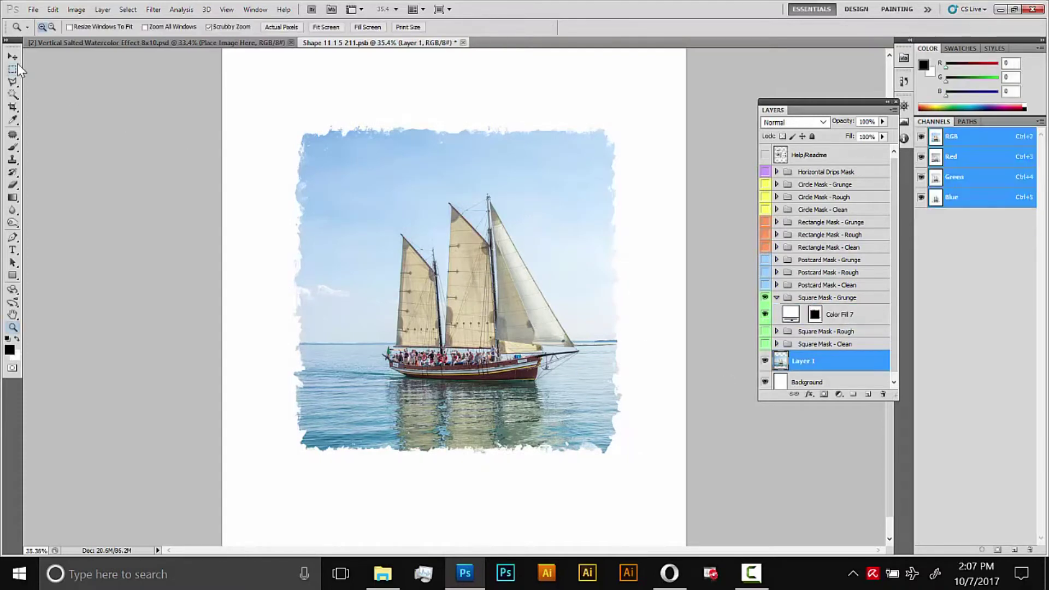
key("v")
left_click_drag(491, 299, 480, 297)
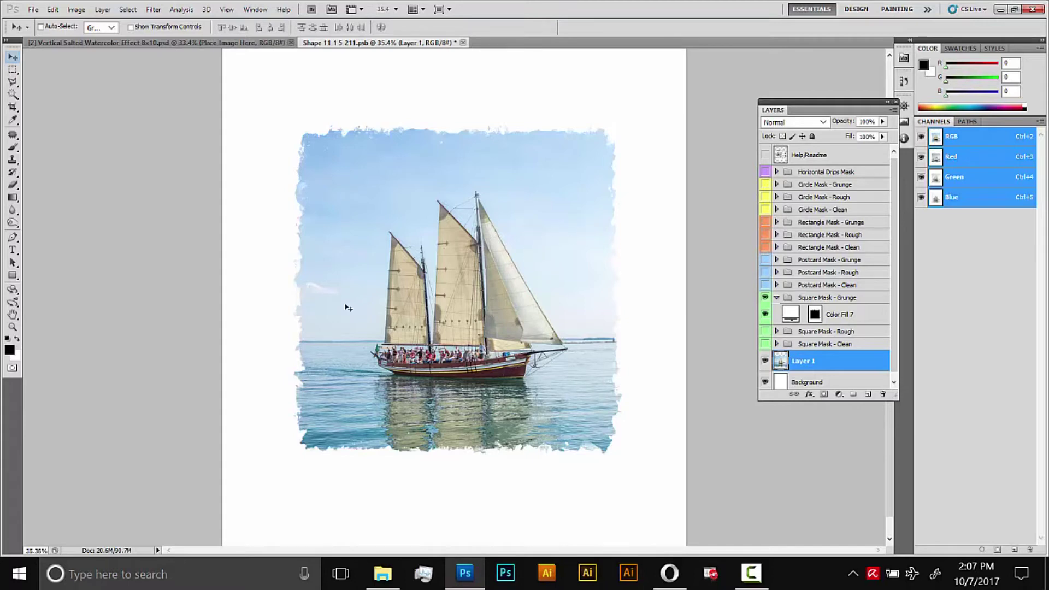
- Close the Shape file and save its changes to update the watercolor template
left_click(462, 43)
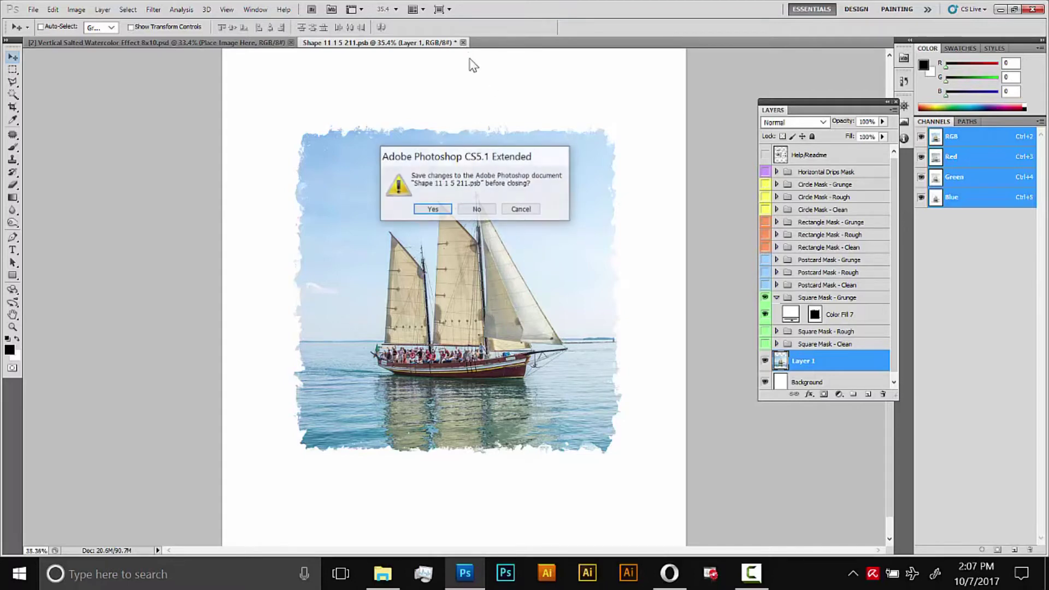
left_click(433, 210)
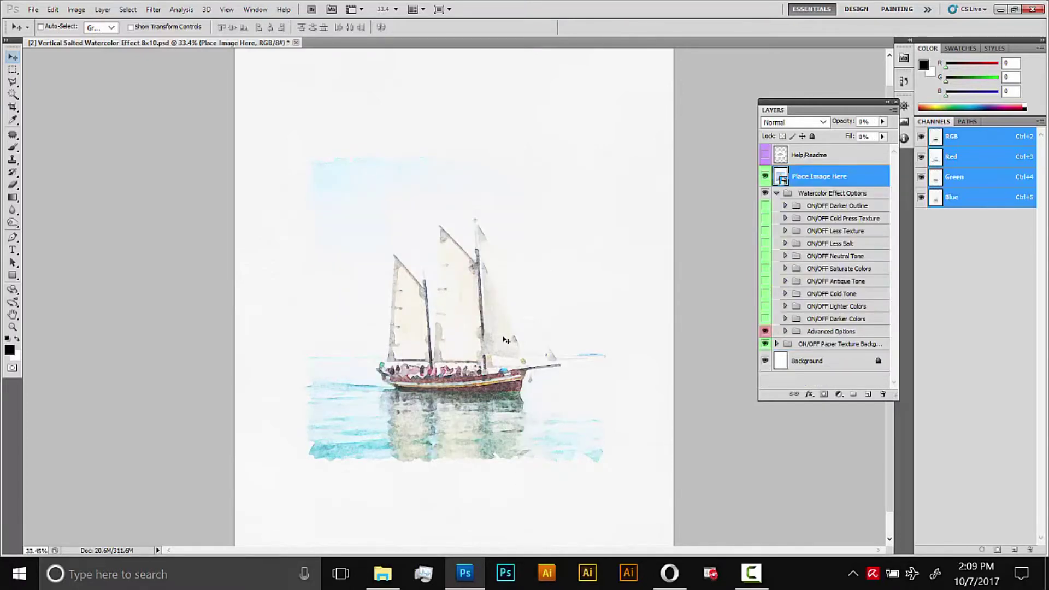
- Turn on Darker Colors and hide Paper Texture Background, leaving Darker Outline, Less Texture and Less Salt off
left_click(12, 326)
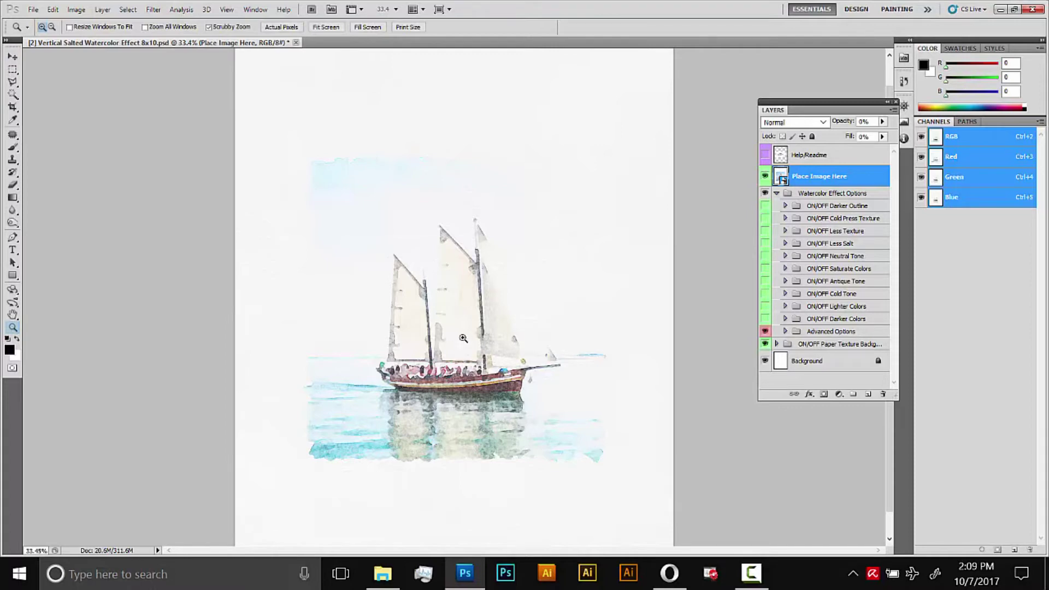
left_click_drag(463, 338, 503, 355)
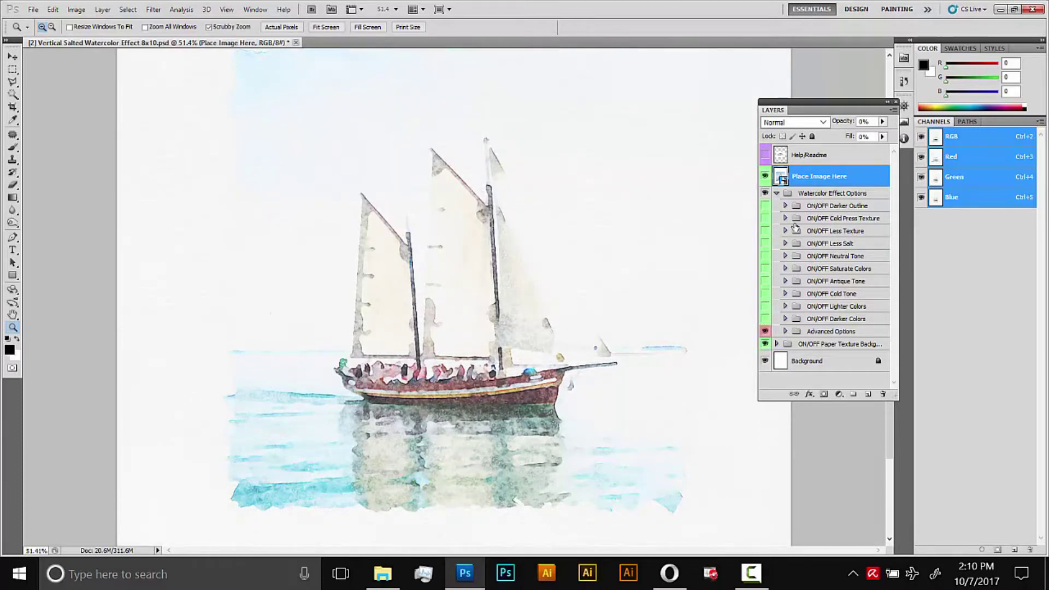
left_click(764, 206)
left_click(764, 207)
left_click(765, 319)
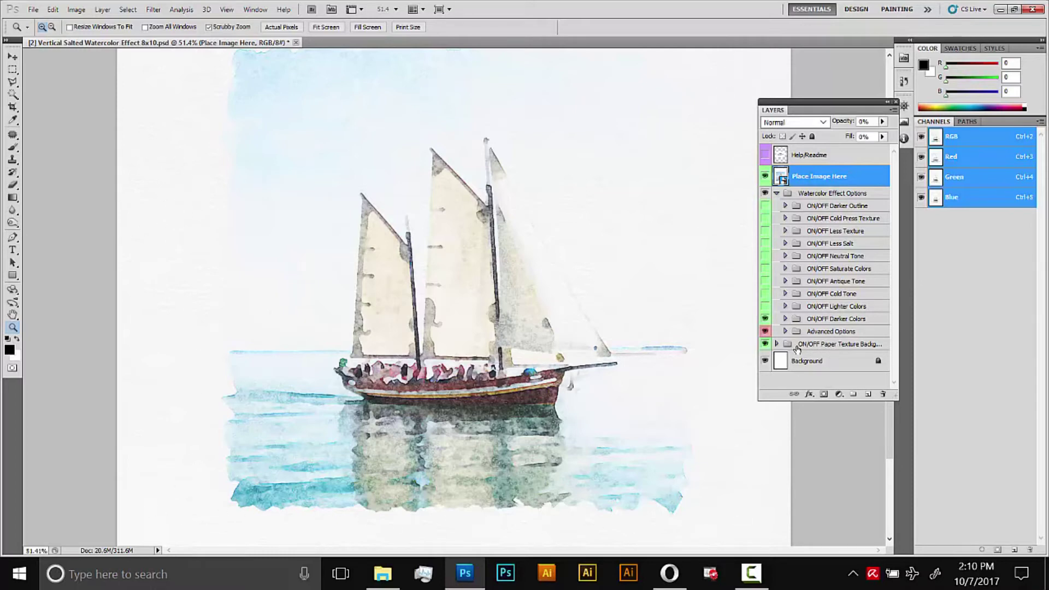
left_click(765, 344)
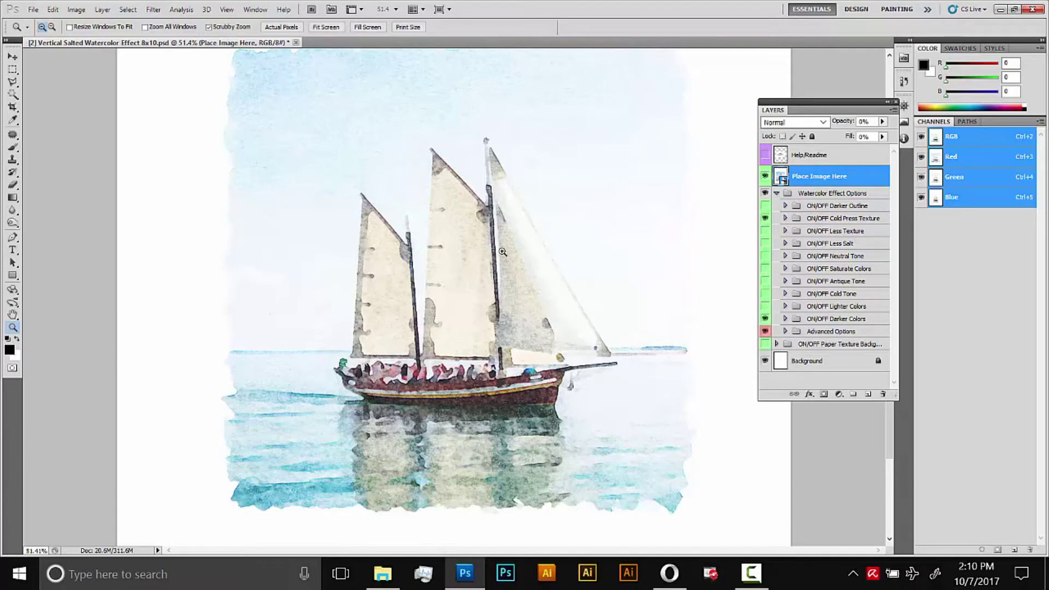
left_click(764, 231)
left_click(765, 243)
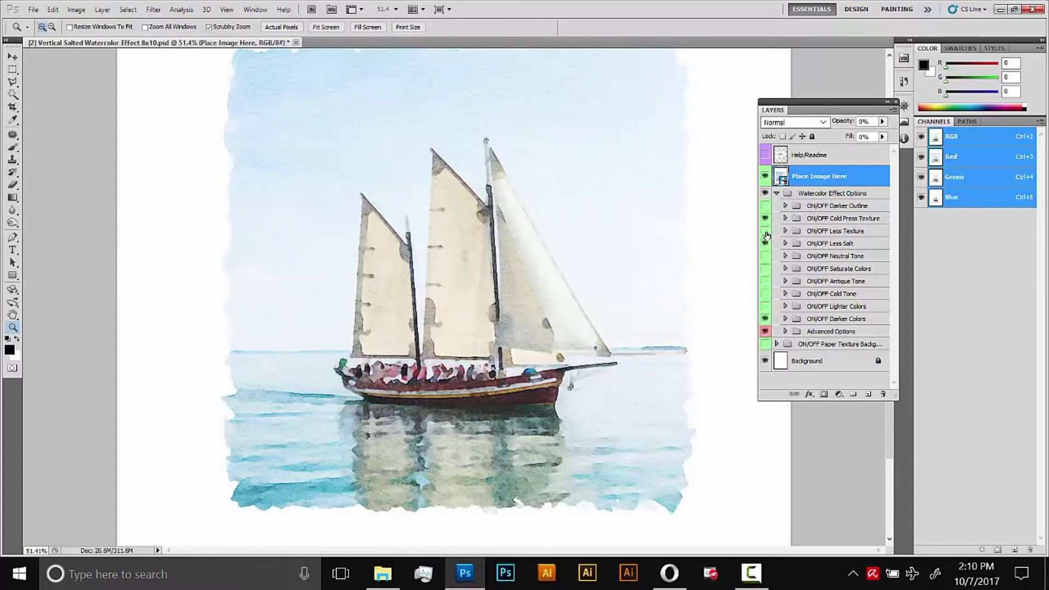
left_click_drag(766, 235, 766, 247)
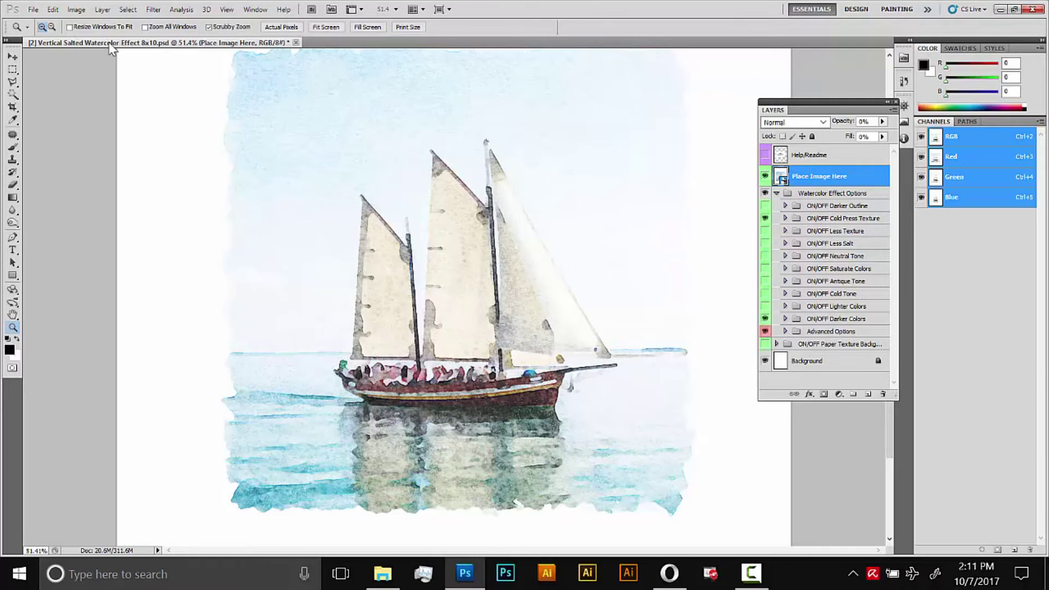
- Use Save for Web & Devices to export a JPEG named 'salted' to the Desktop
left_click(33, 9)
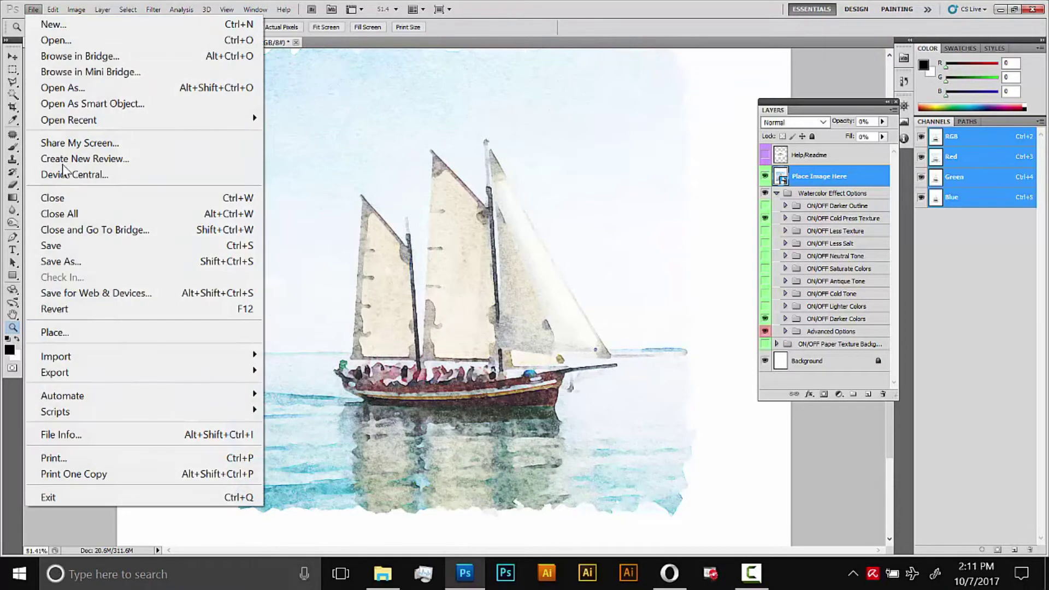
left_click(93, 293)
left_click(661, 374)
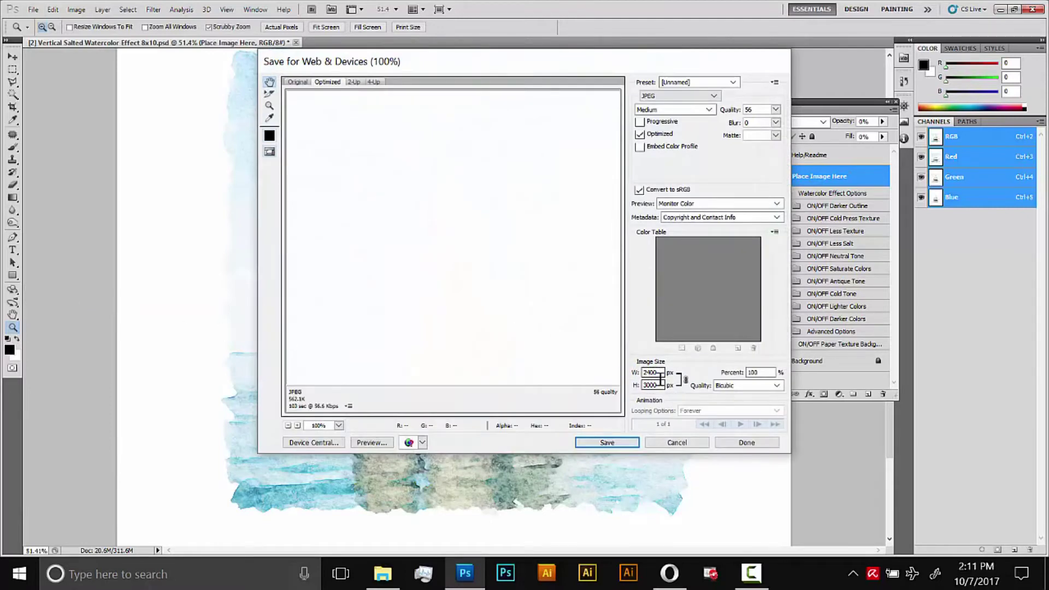
left_click(666, 96)
left_click(658, 113)
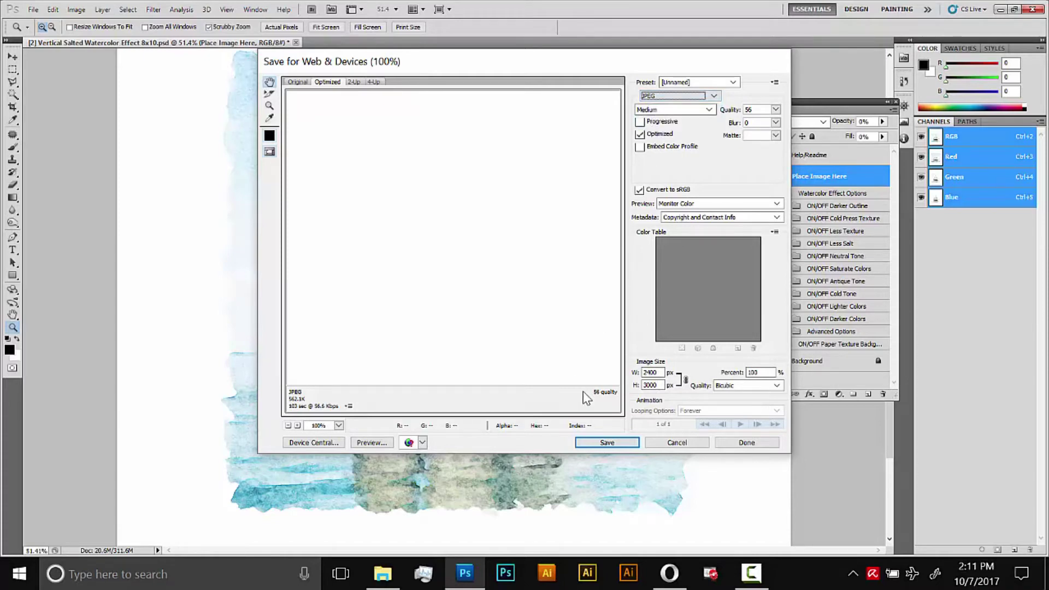
left_click(608, 443)
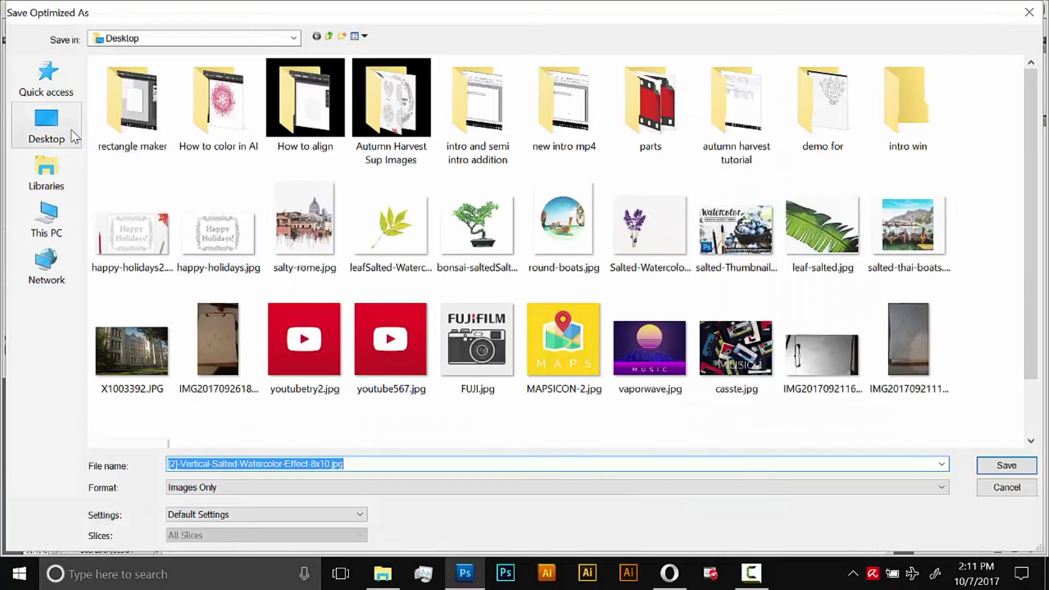
left_click_drag(333, 463, 167, 463)
type("salted")
key("Return")
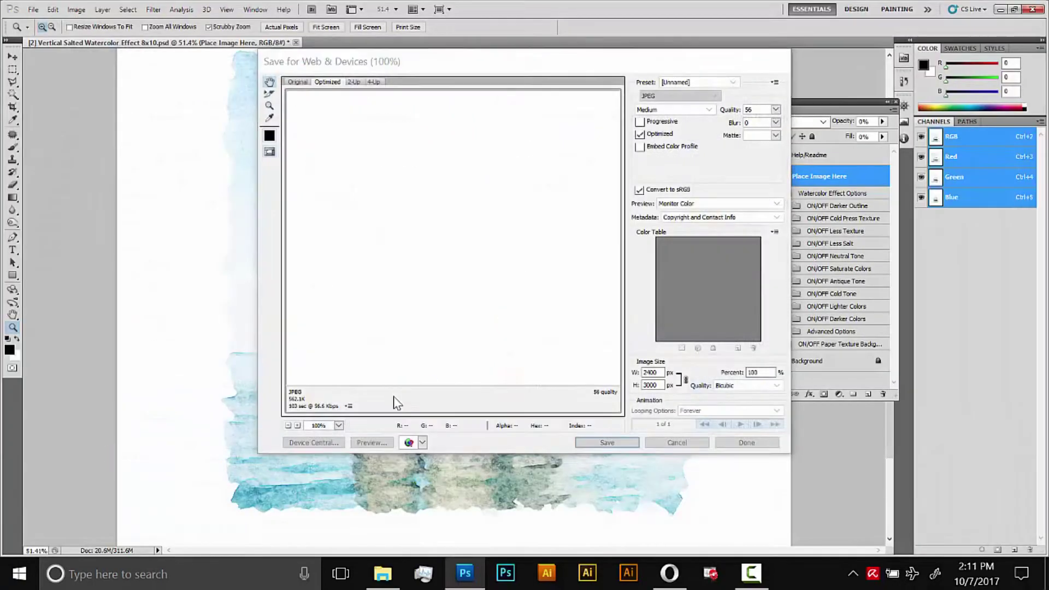
- Open salboats.jpg from the Desktop in Photoshop and zoom in on the sailboat
left_click(382, 573)
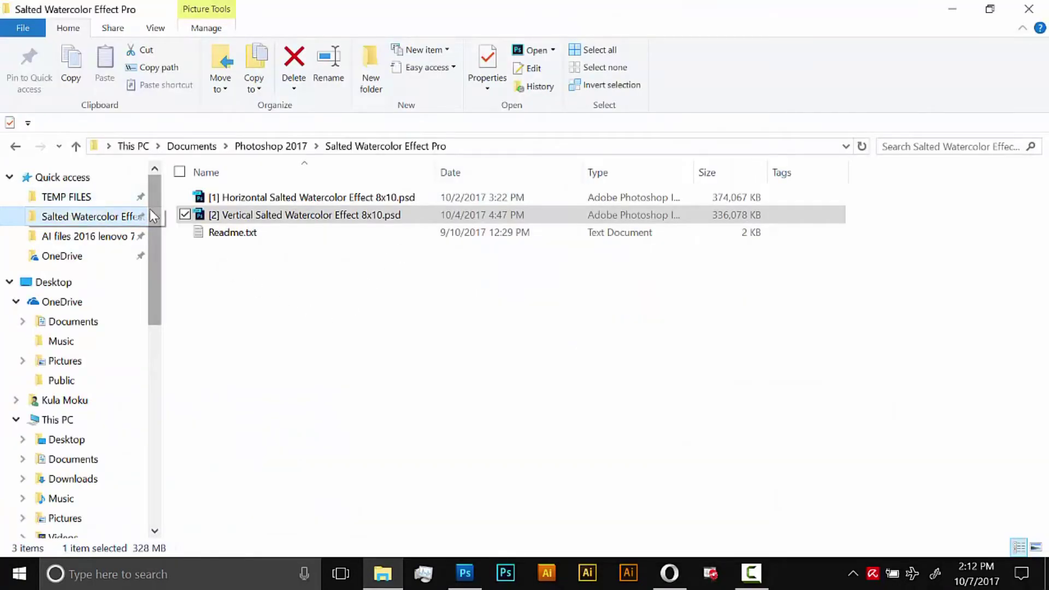
left_click(60, 279)
scroll(928, 328, "up", 5)
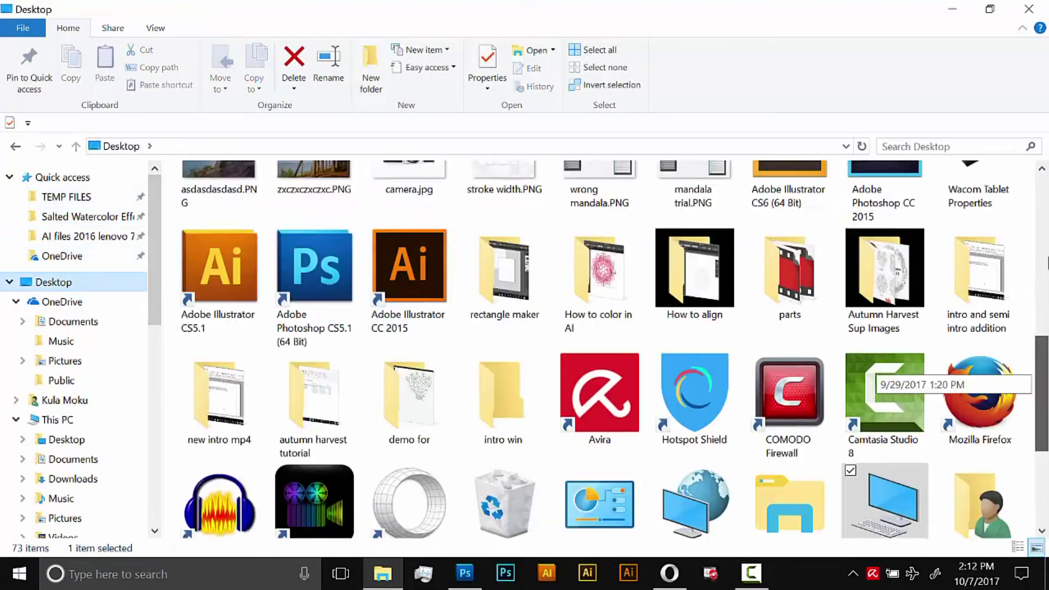
left_click_drag(216, 254, 430, 349)
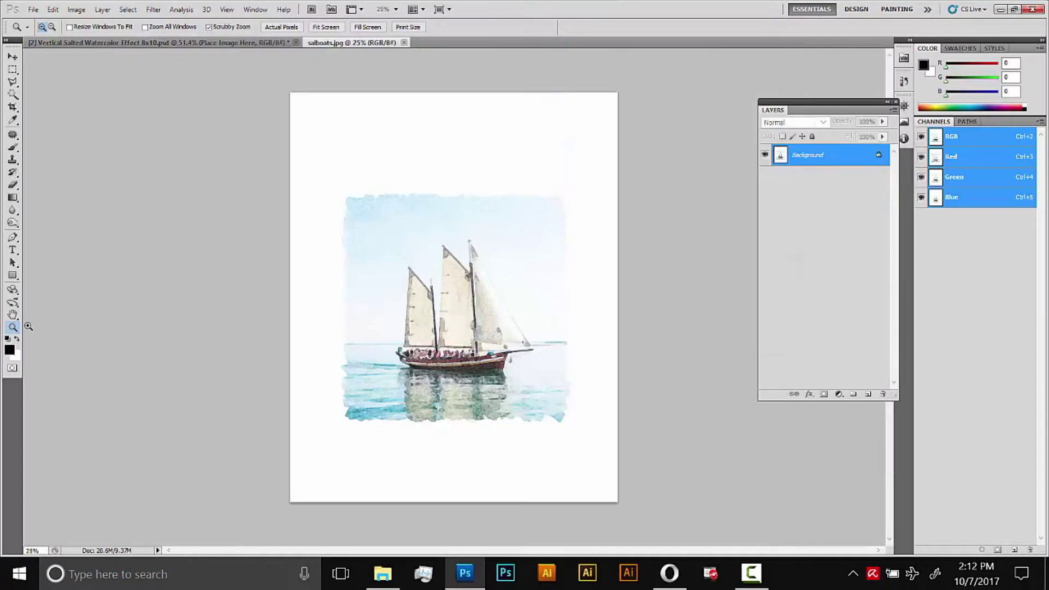
left_click(473, 333)
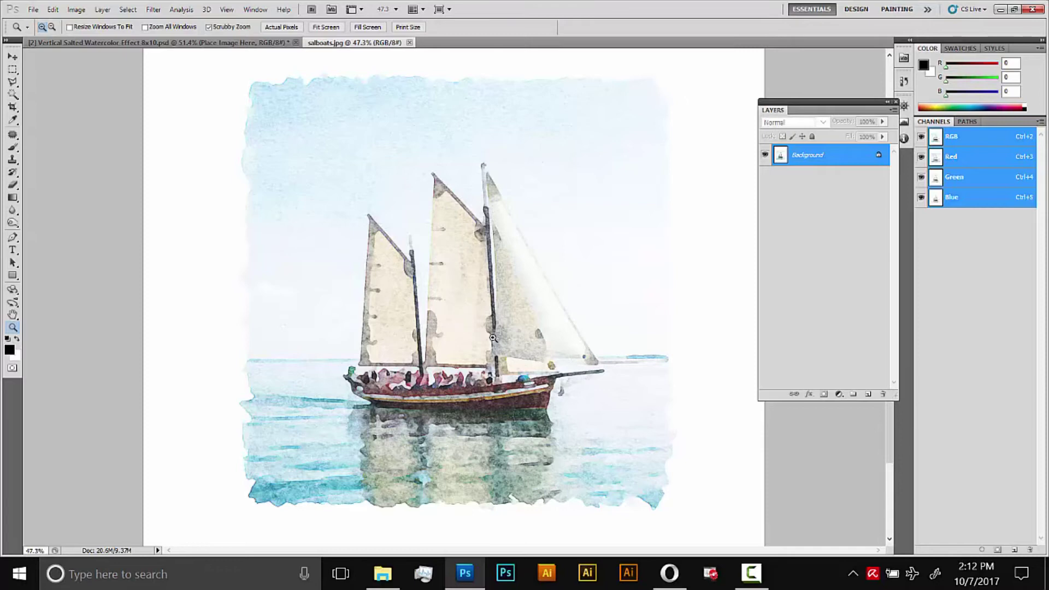
- Convert the image to the U.S. Web Coated (SWOP) v2 CMYK profile
left_click(53, 11)
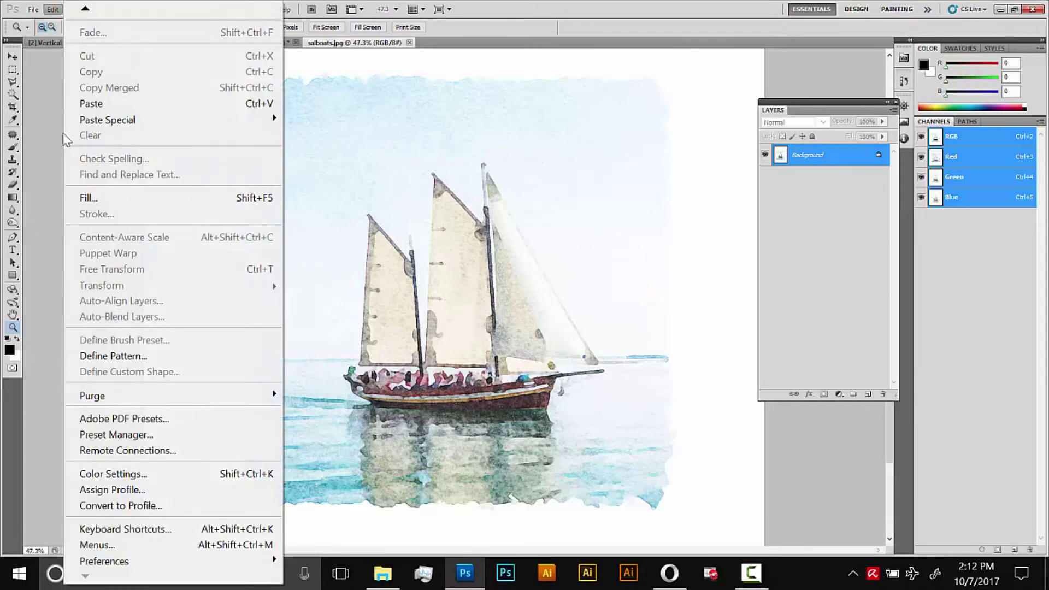
left_click(103, 506)
left_click(634, 185)
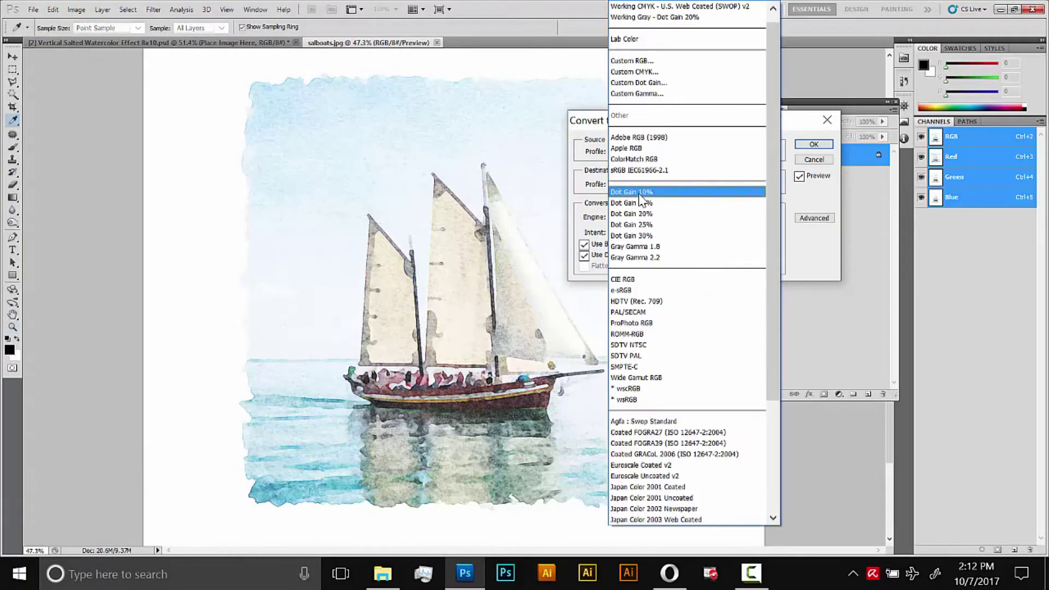
left_click(654, 11)
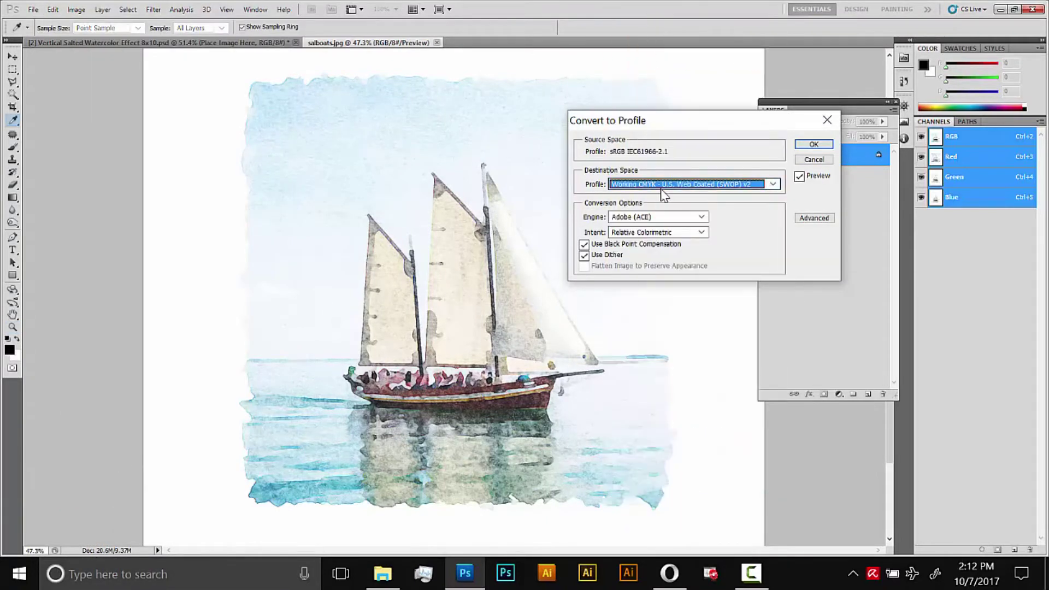
left_click(813, 145)
key("z")
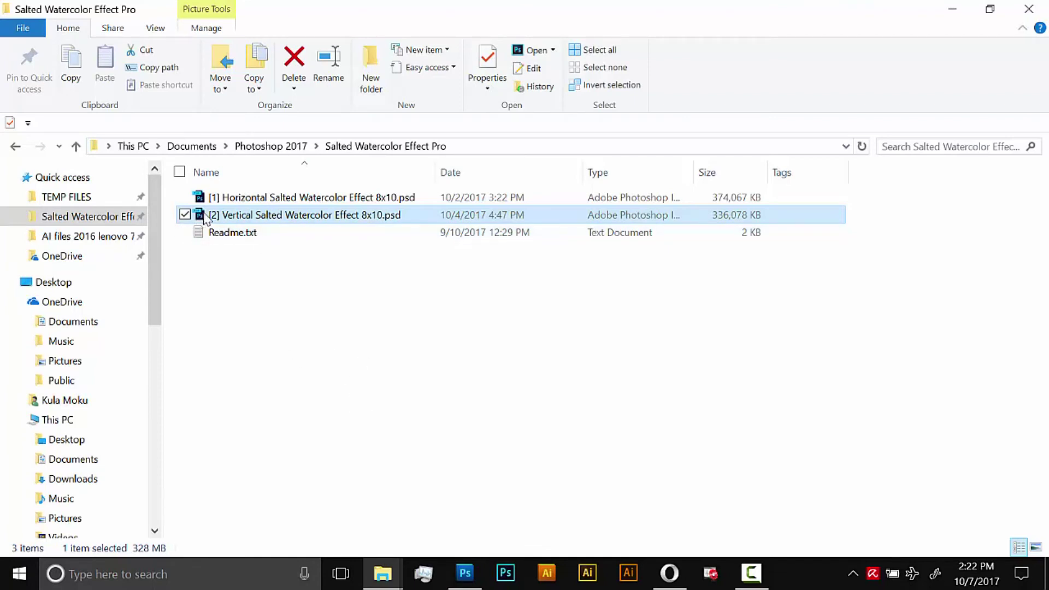
- Open the vertical watercolor template and open the Place Image Here smart object contents
left_click_drag(203, 217, 379, 284)
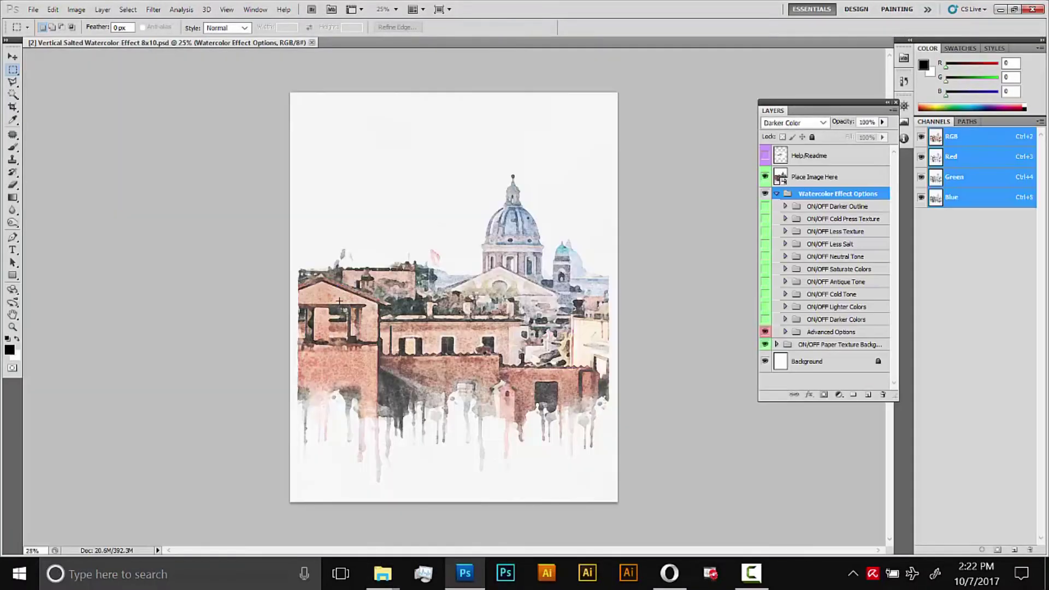
double_click(780, 179)
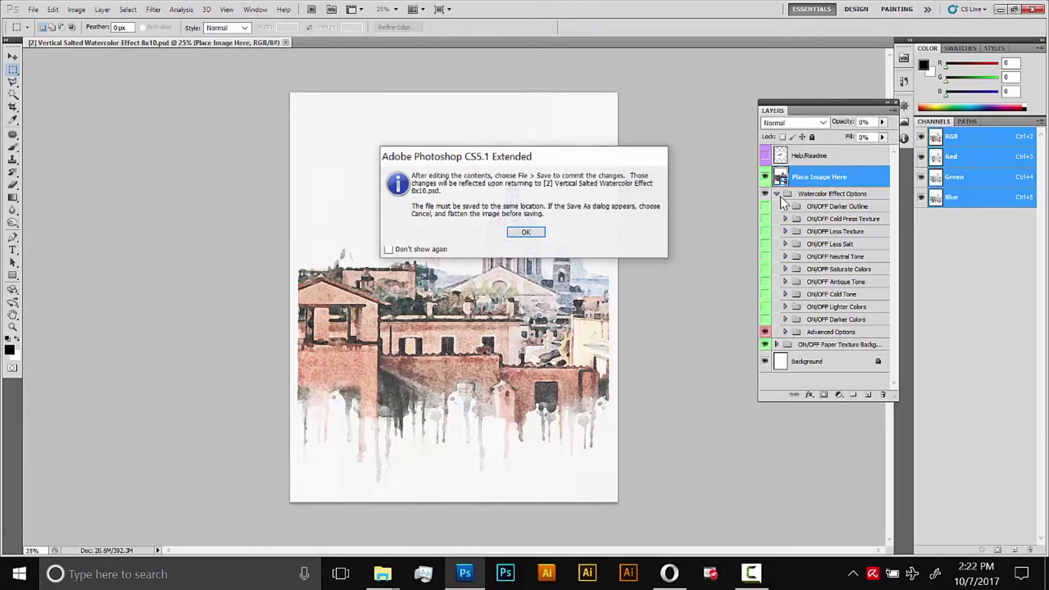
left_click(526, 231)
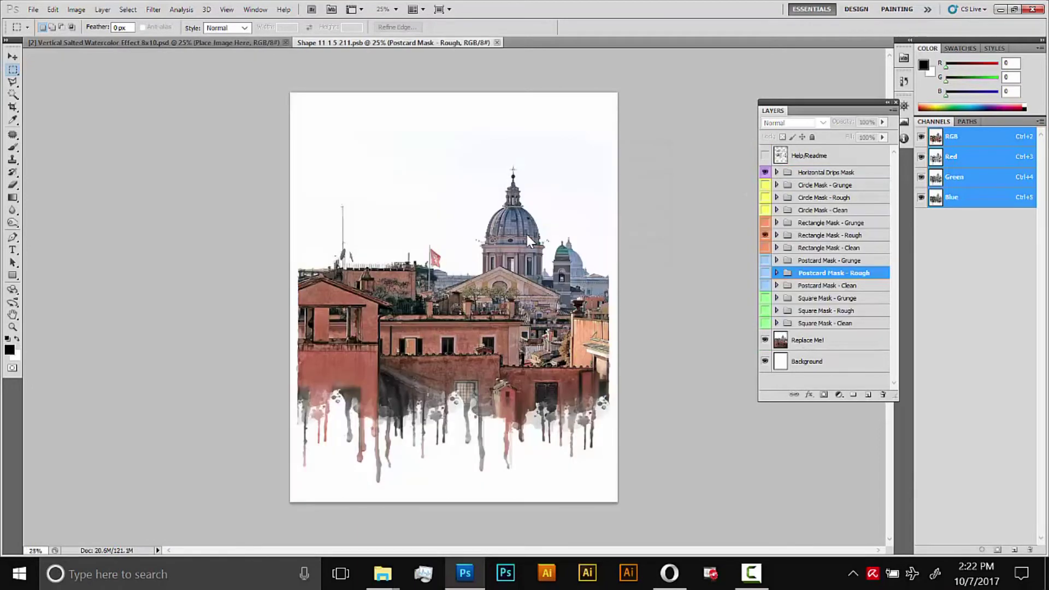
- Hide Horizontal Drips Mask, Rectangle Mask - Rough and the Replace Me! photo, selecting Replace Me!
left_click(765, 172)
left_click(765, 234)
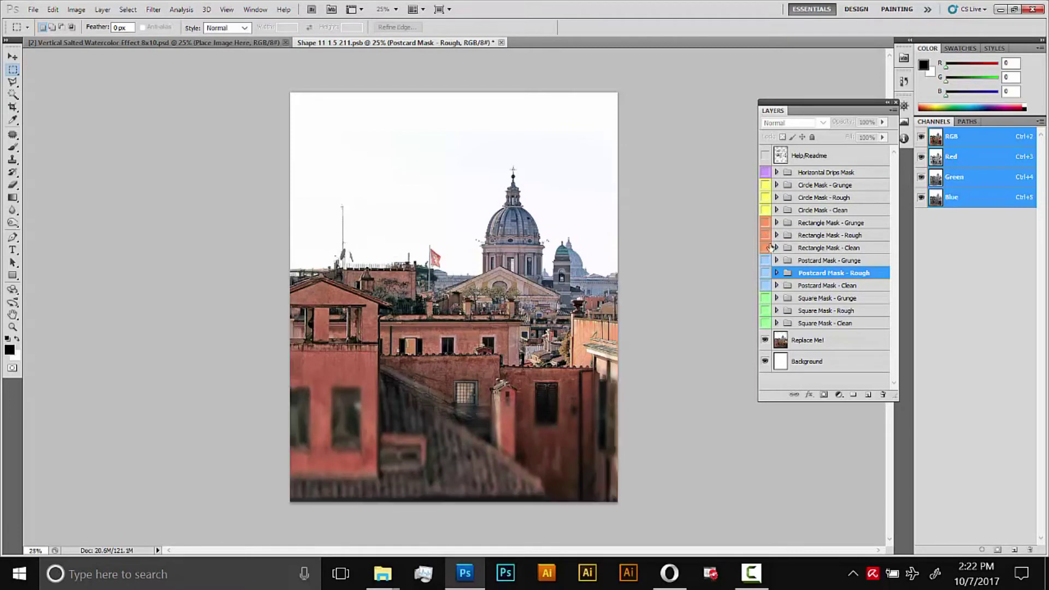
left_click(765, 341)
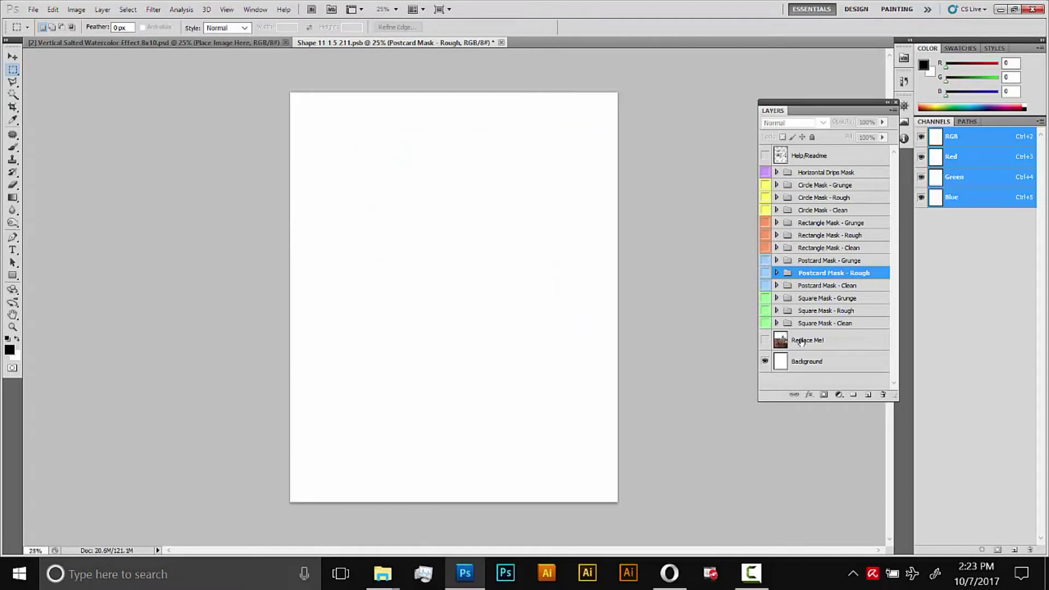
left_click(801, 341)
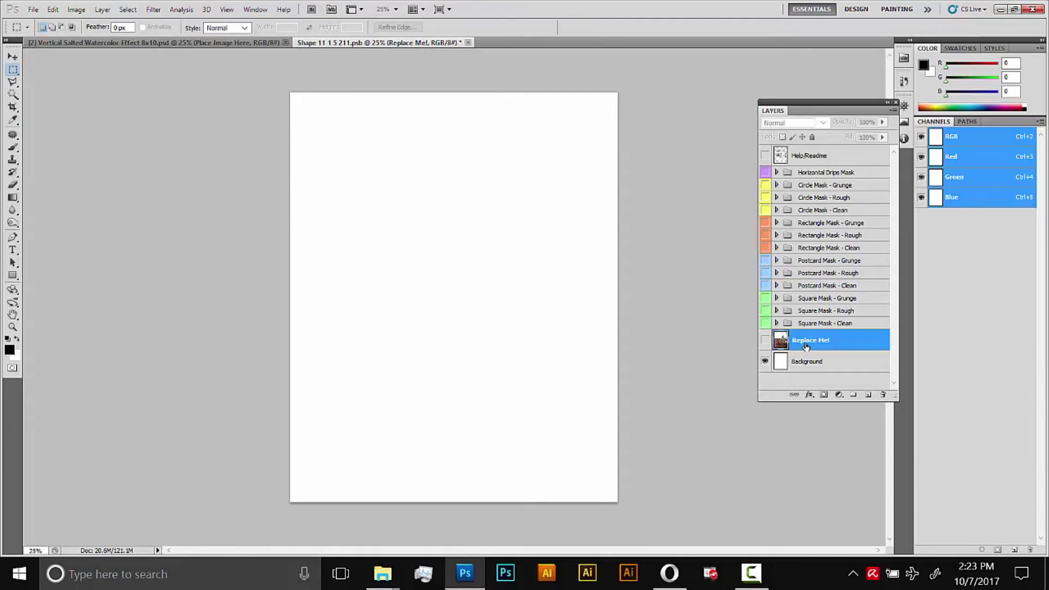
- Drag the rome photo from Explorer into the document and scale it up around its centre
mouse_move(382, 572)
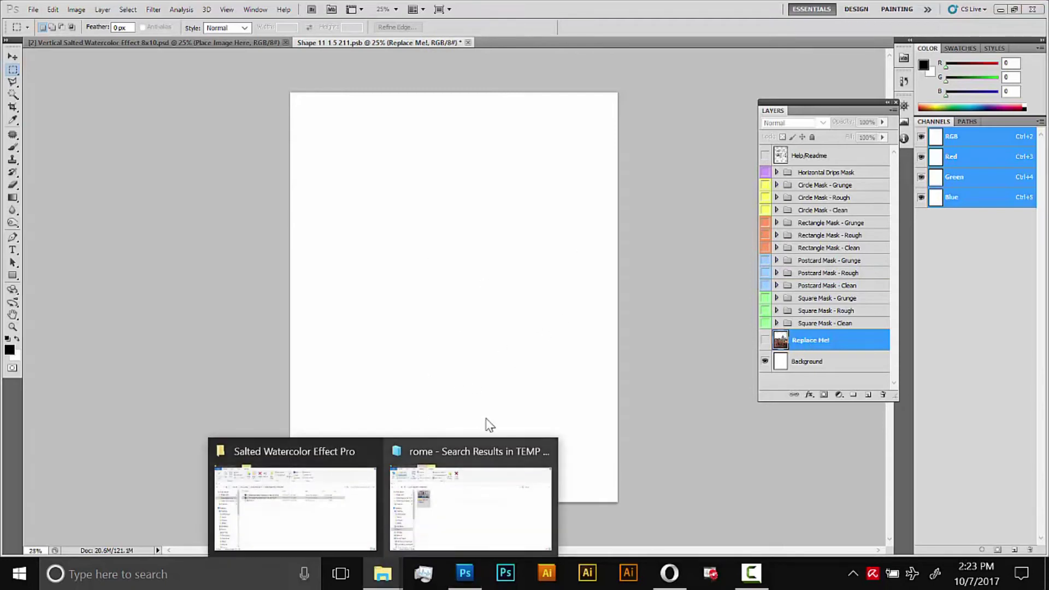
left_click(445, 510)
left_click_drag(243, 200, 457, 461)
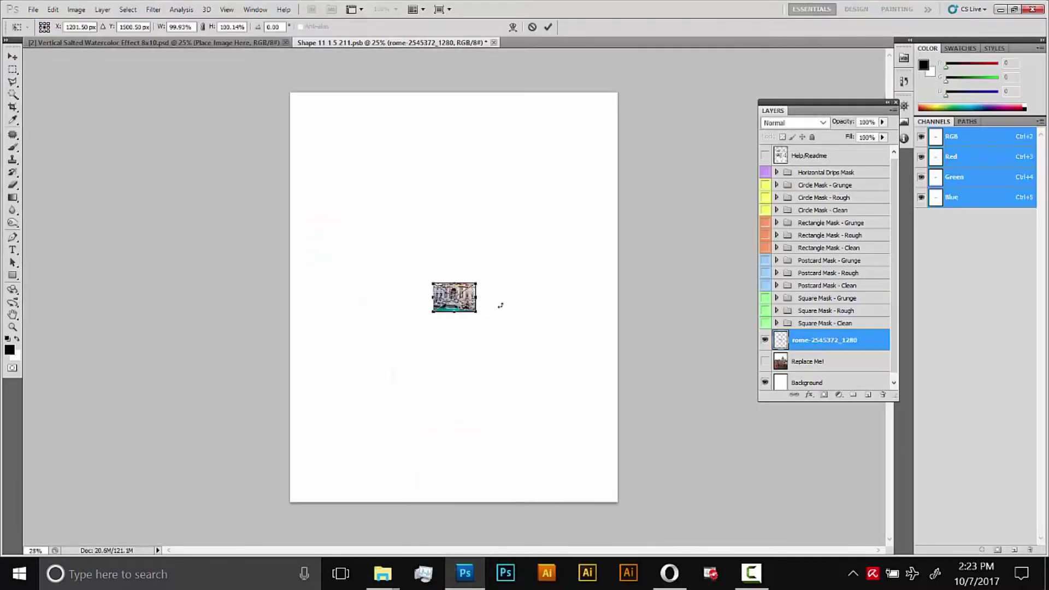
left_click_drag(479, 282, 585, 182)
key("Return")
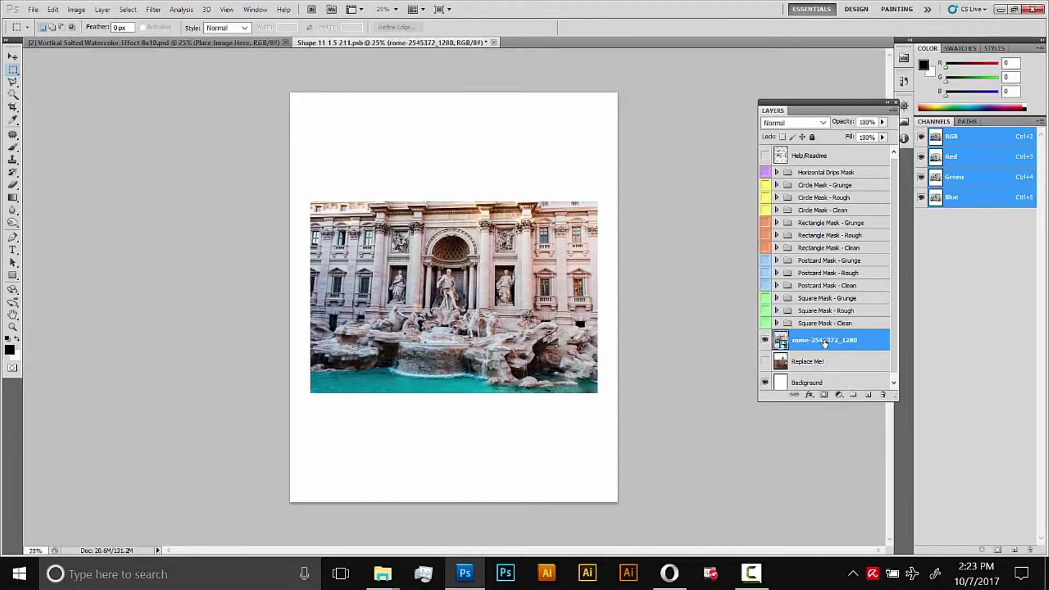
- Move the rome-2545372_1280 layer above Replace Me!, below the square mask groups, hiding Square Mask - Rough
left_click_drag(825, 343, 816, 299)
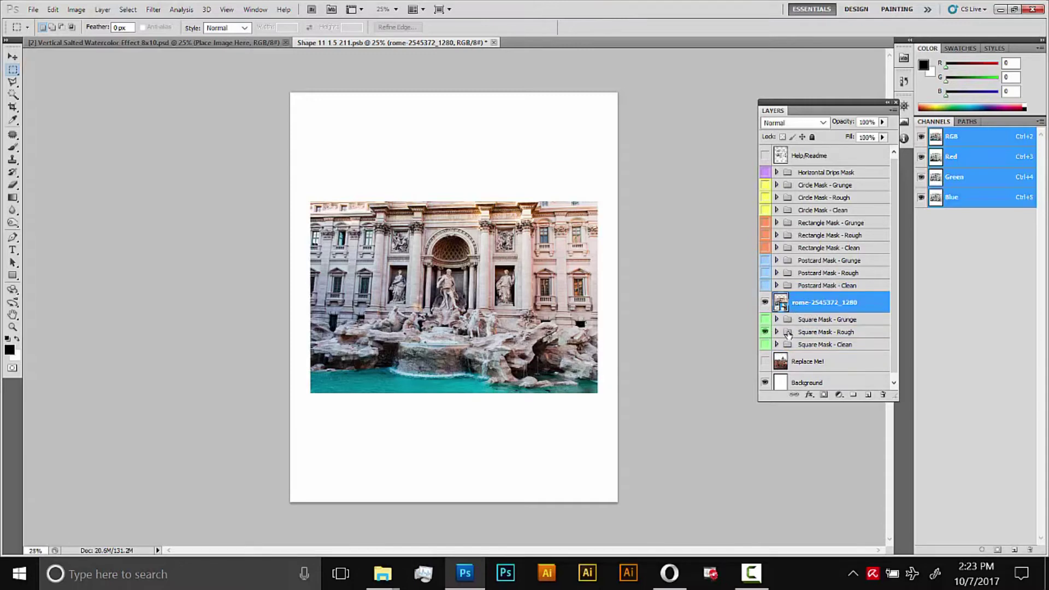
left_click(765, 331)
left_click_drag(811, 309, 804, 354)
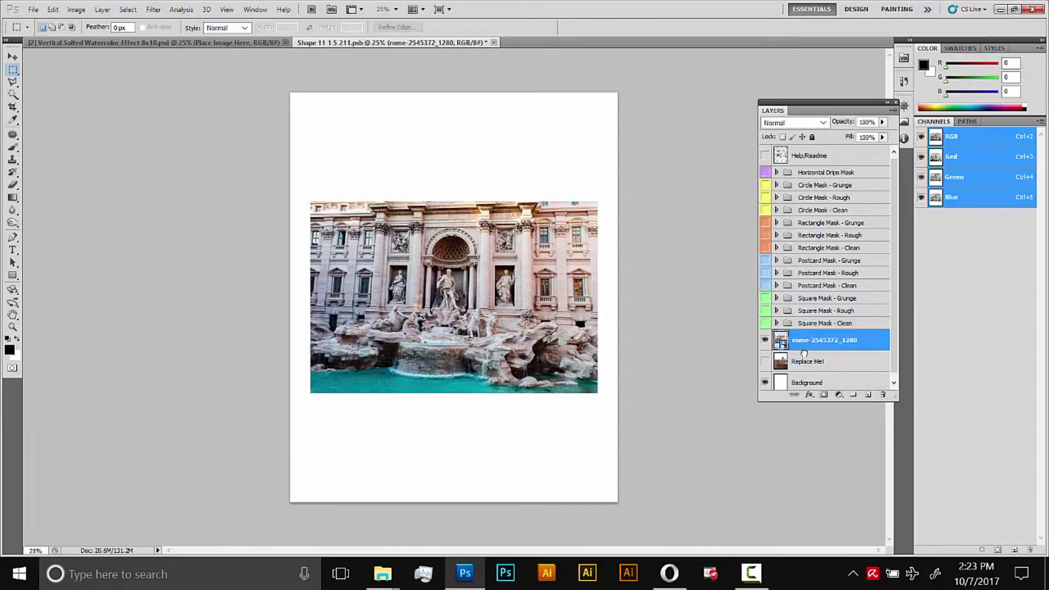
- Hide Square Mask - Rough, show Square Mask - Grunge, and select its Color Fill 7 mask
left_click(765, 310)
left_click(765, 310)
left_click(765, 298)
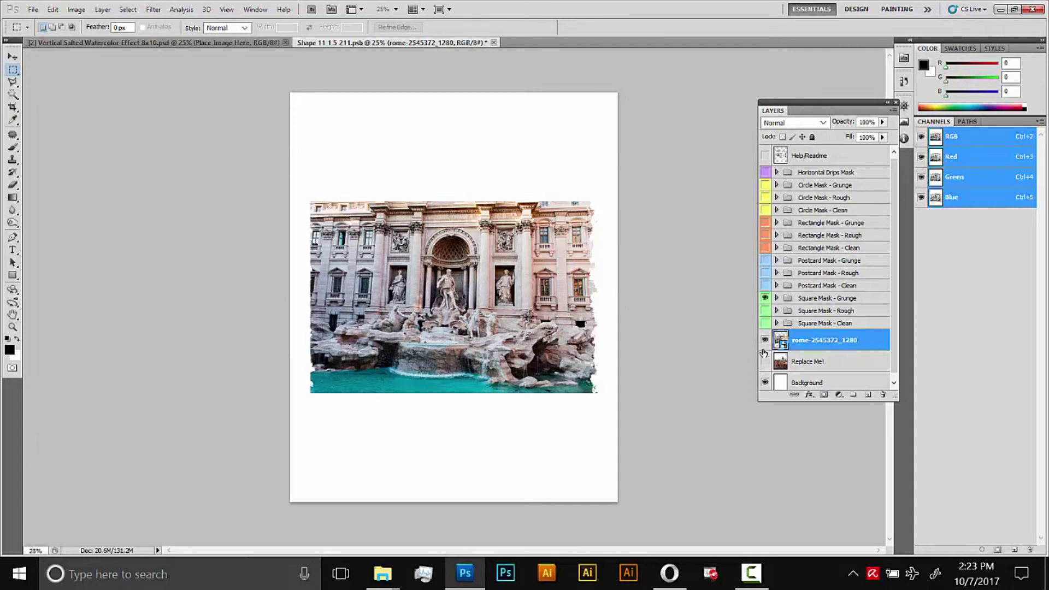
left_click(776, 297)
left_click(815, 315)
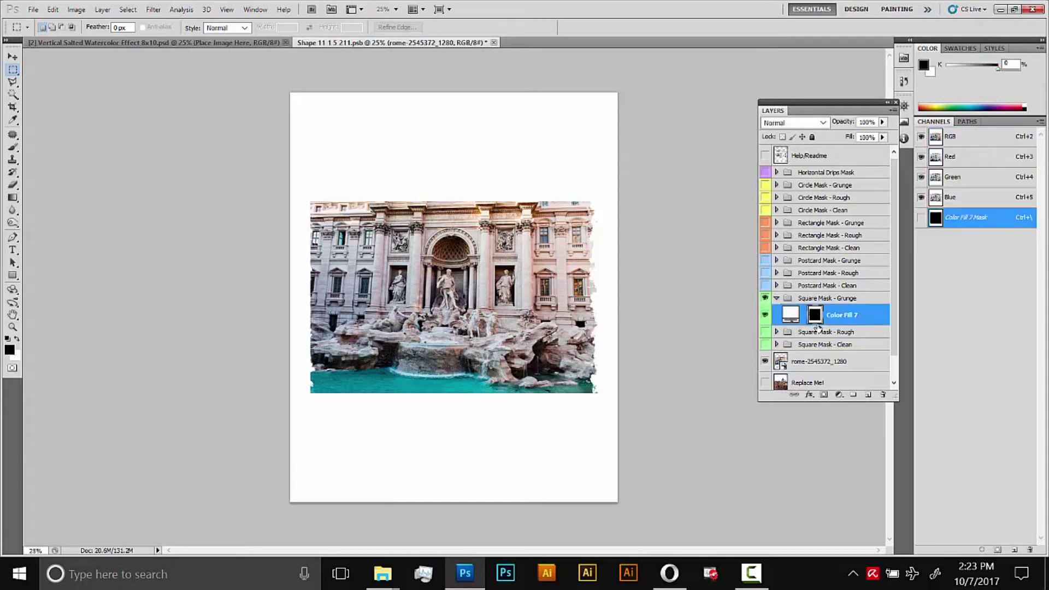
- Scale the grunge mask smaller and shift it down to frame the fountain photo
left_click(52, 9)
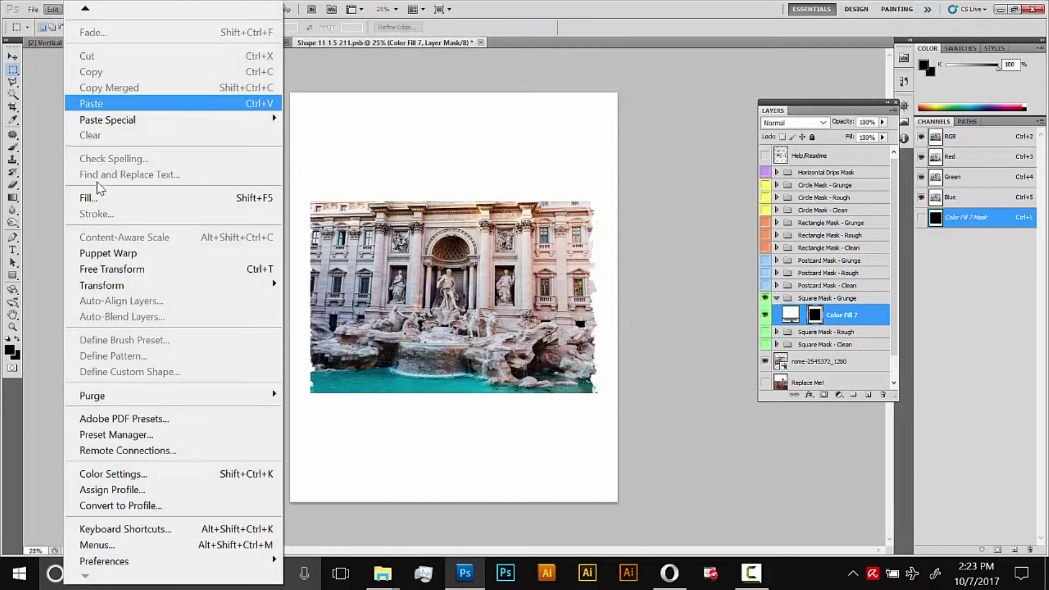
mouse_move(123, 286)
left_click(319, 313)
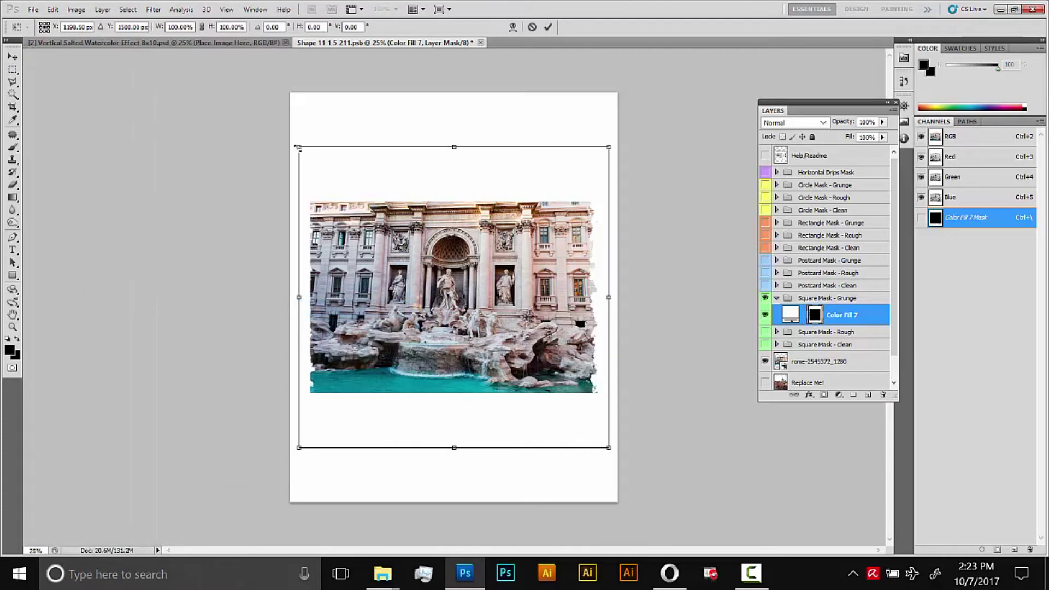
left_click_drag(303, 147, 318, 160)
key("Return")
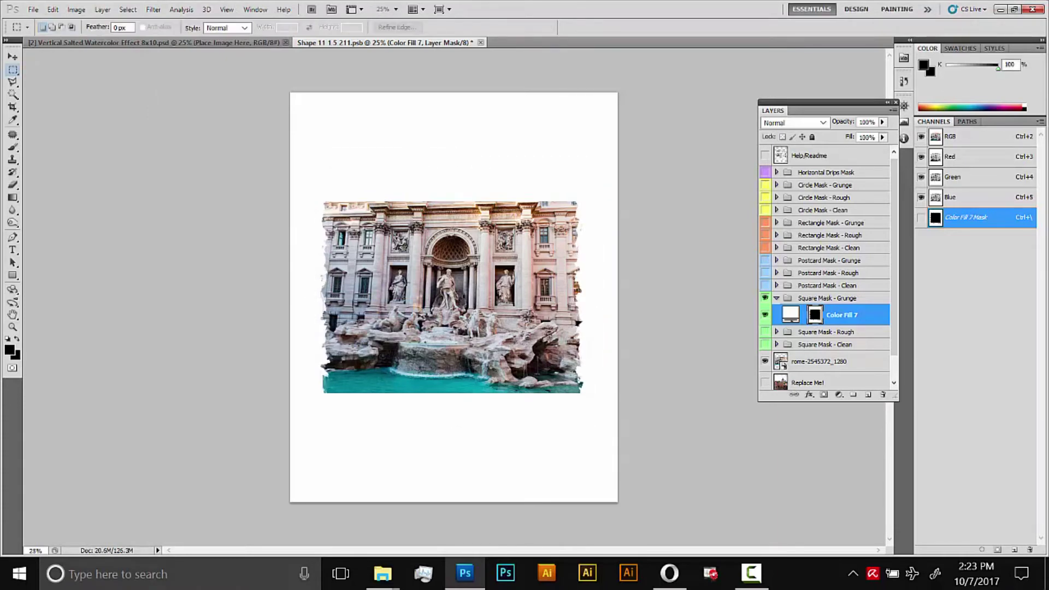
left_click(15, 57)
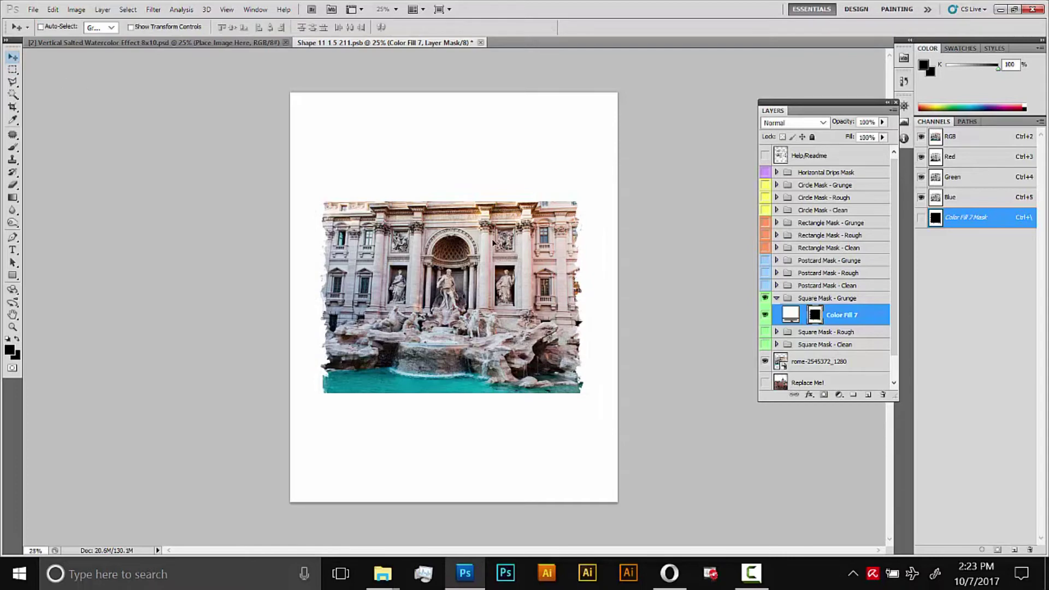
left_click_drag(493, 243, 493, 272)
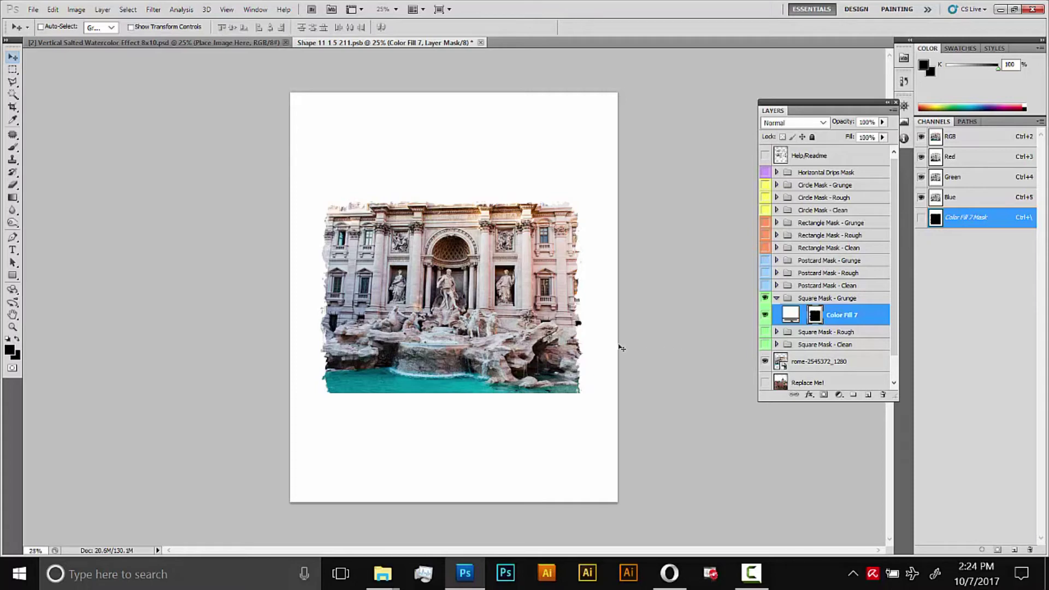
left_click(832, 371)
- Distort the rome photo by pulling its left corners outward until it fills the grunge frame
left_click(52, 10)
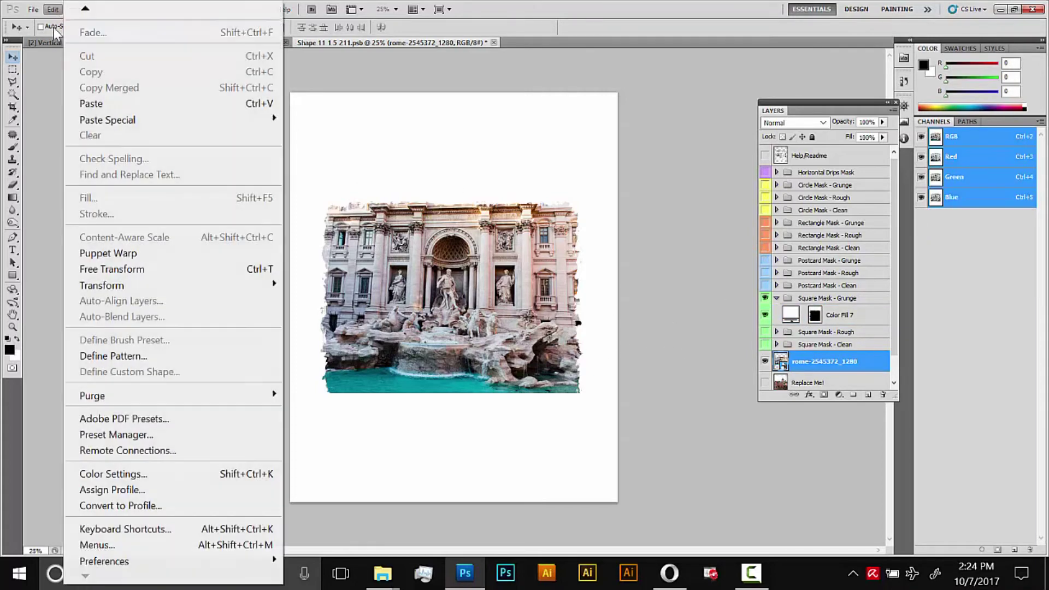
mouse_move(124, 290)
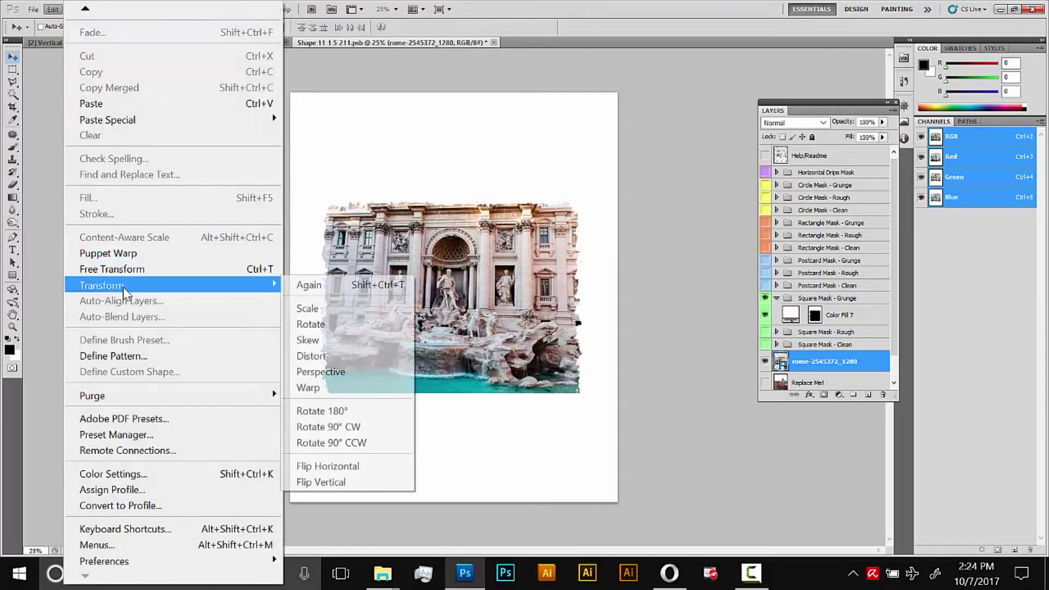
left_click(308, 356)
left_click_drag(310, 201, 295, 191)
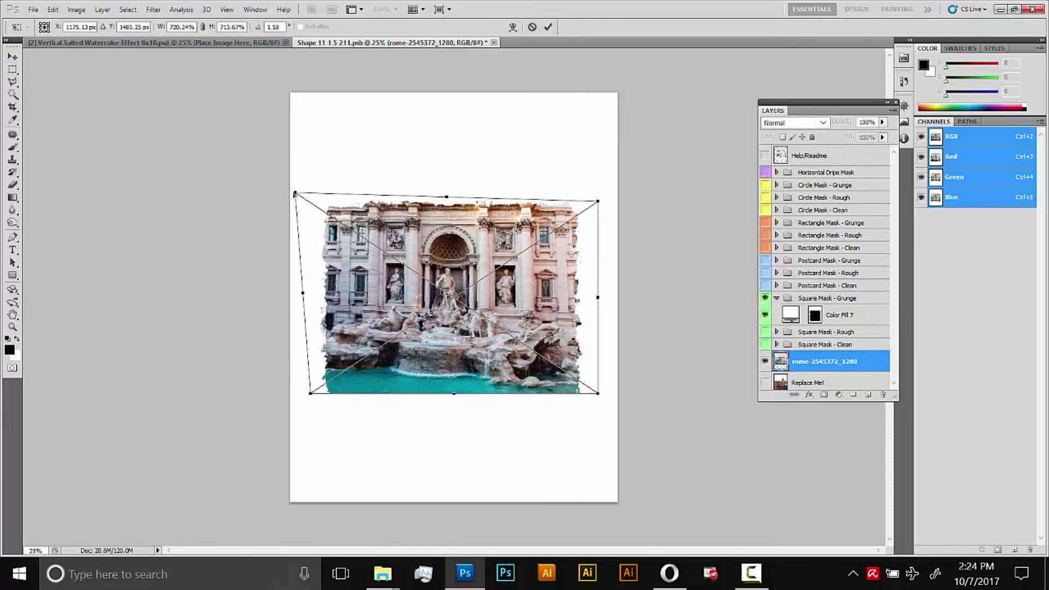
left_click_drag(311, 395, 309, 403)
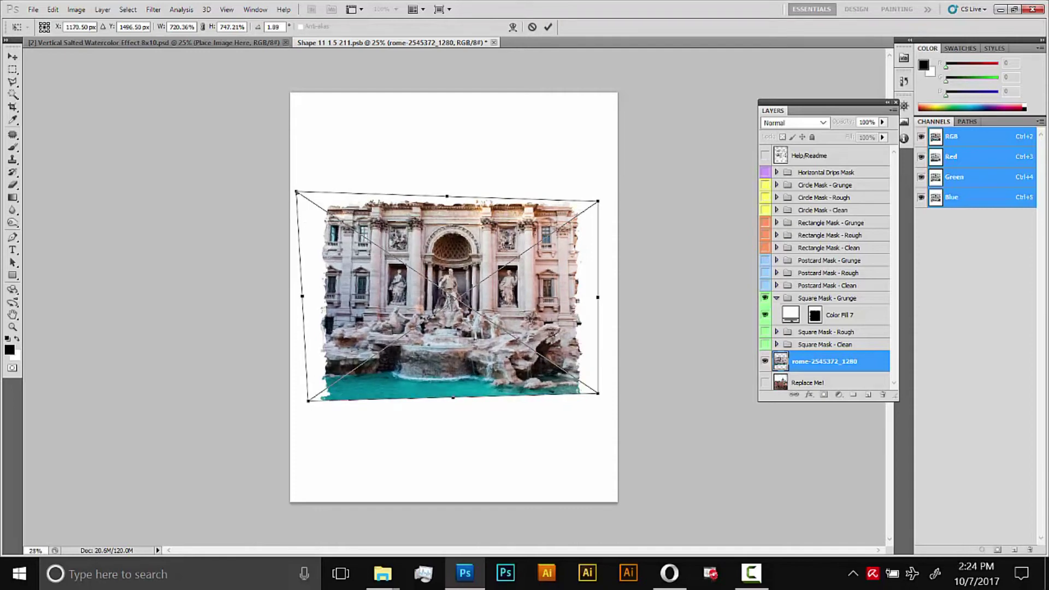
left_click_drag(296, 191, 297, 196)
key("Return")
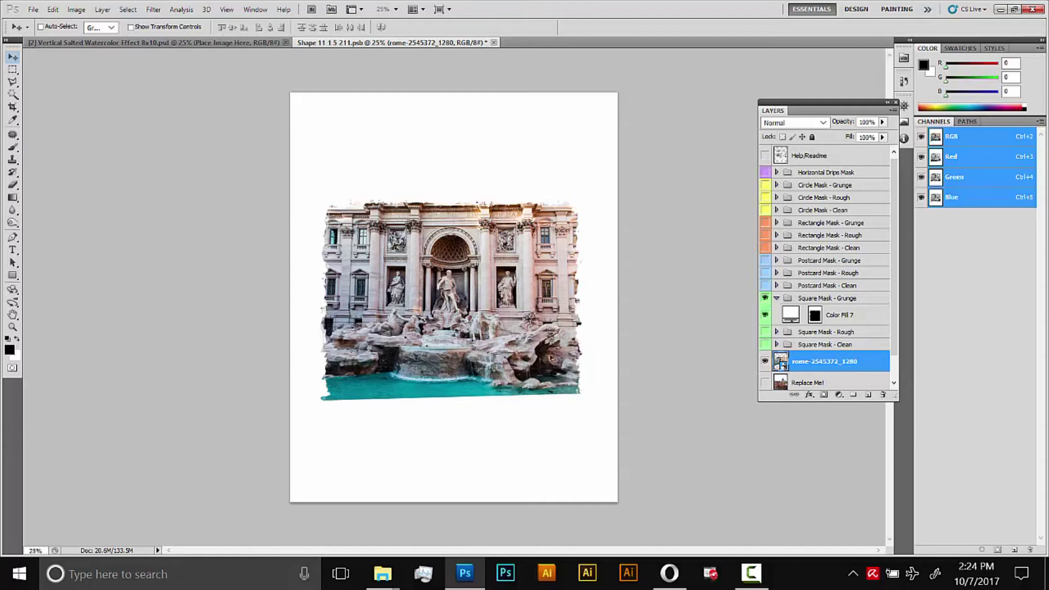
- Show Horizontal Drips Mask and move its Color Fill 6 mask up to the photo's bottom edge
left_click(765, 172)
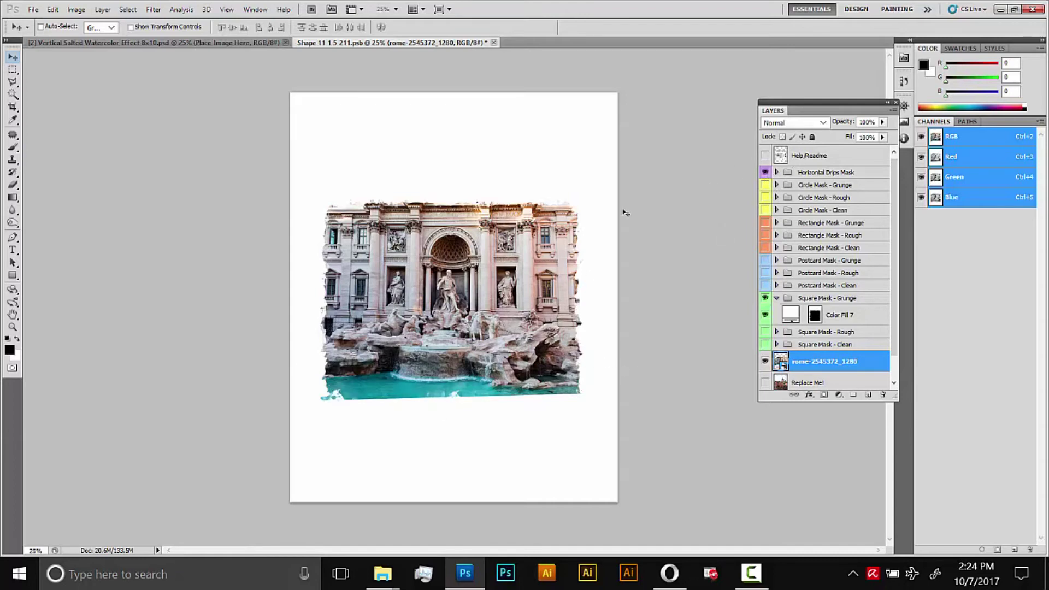
left_click(776, 172)
left_click(814, 189)
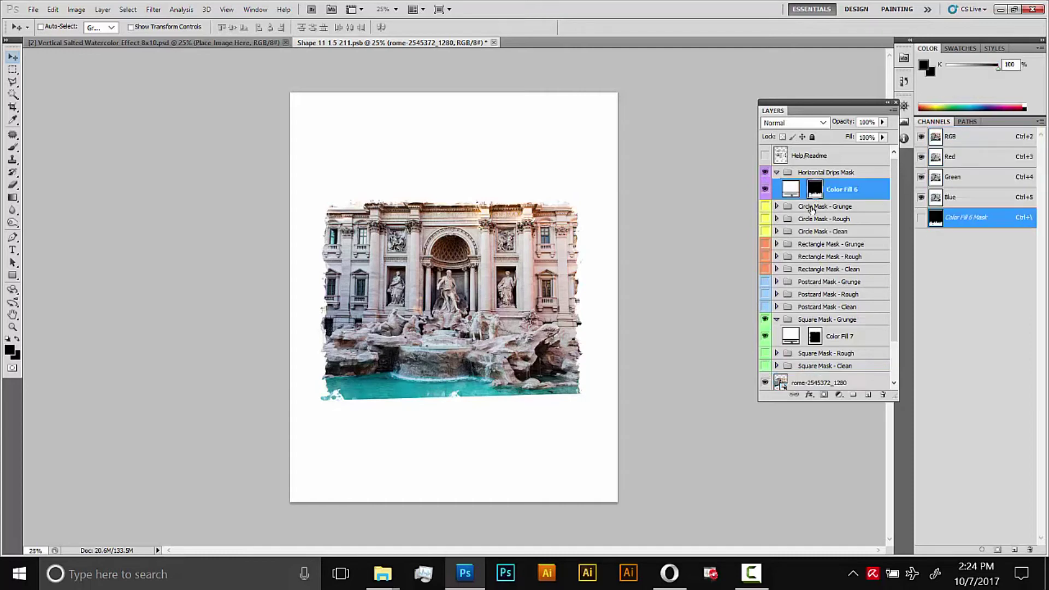
left_click(813, 190)
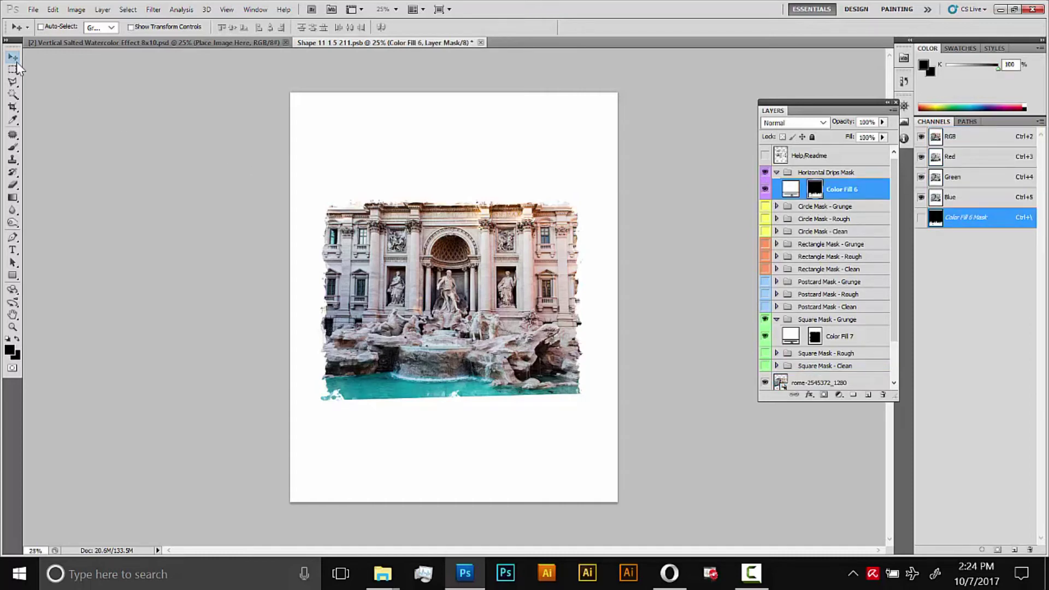
left_click_drag(386, 337, 442, 341)
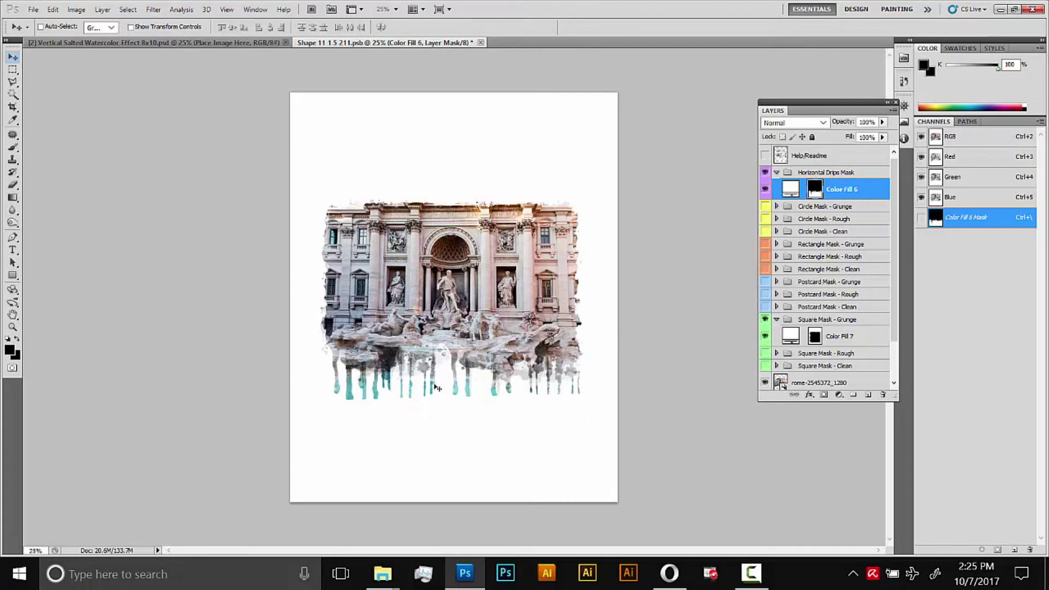
scroll(889, 329, "down", 3)
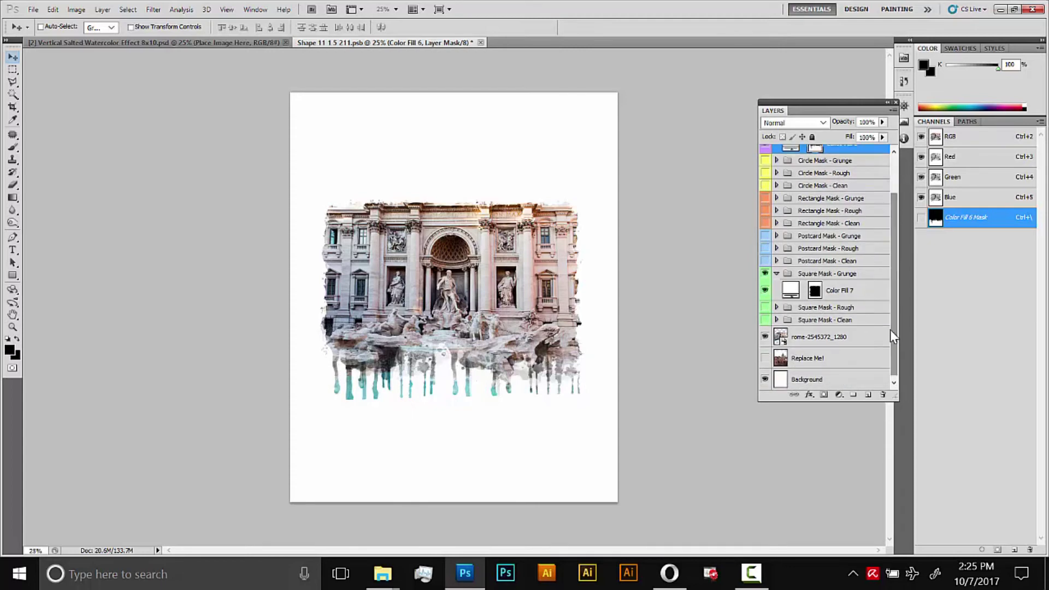
- Rasterize the rome fountain photo layer
left_click(807, 340)
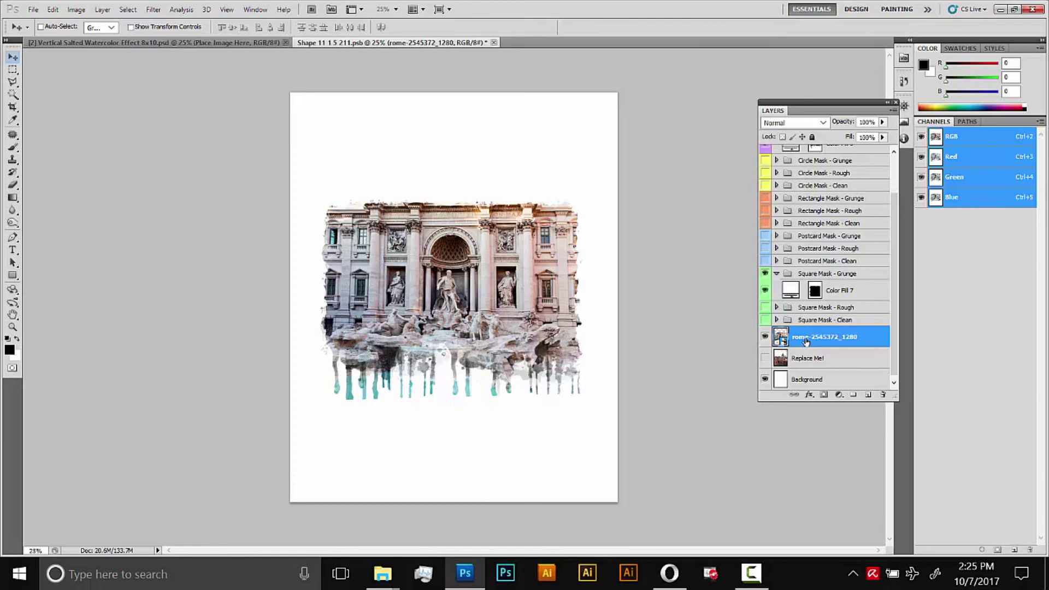
right_click(806, 339)
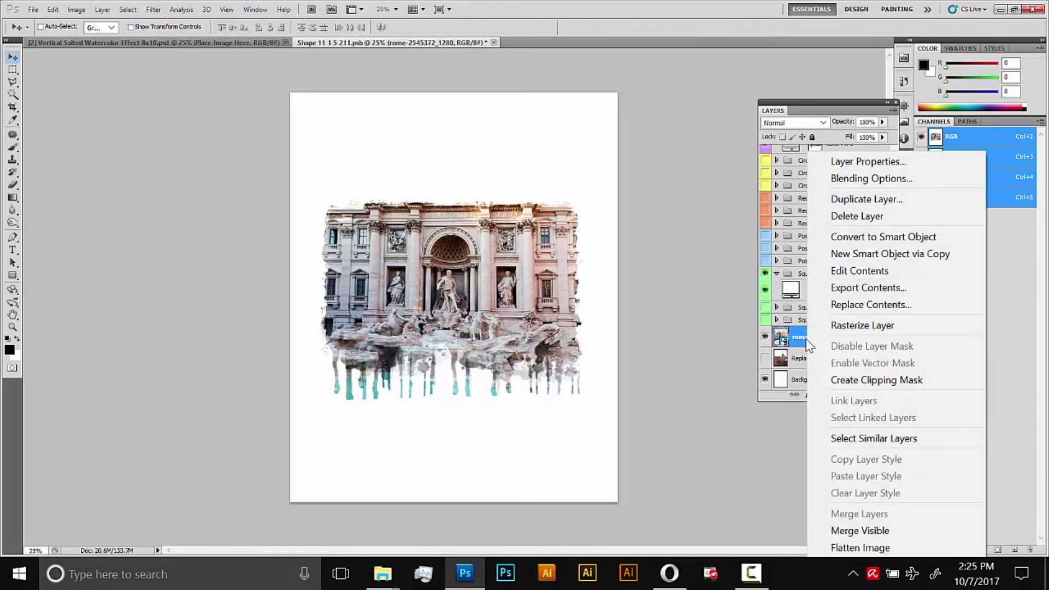
left_click(838, 325)
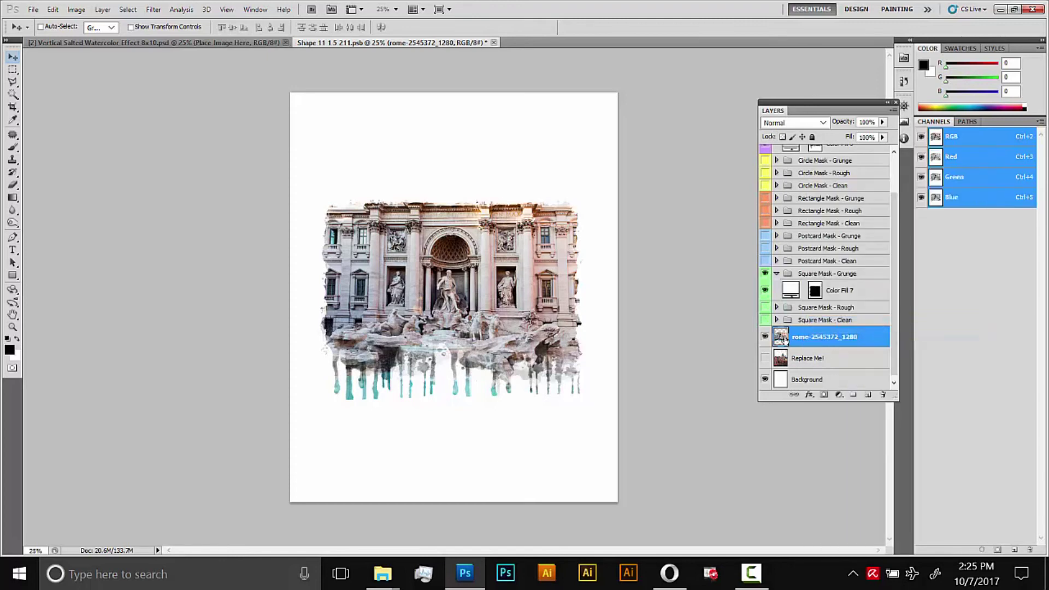
- Marquee the lower drip band and scale it downward so the drips run longer, then deselect
left_click(13, 69)
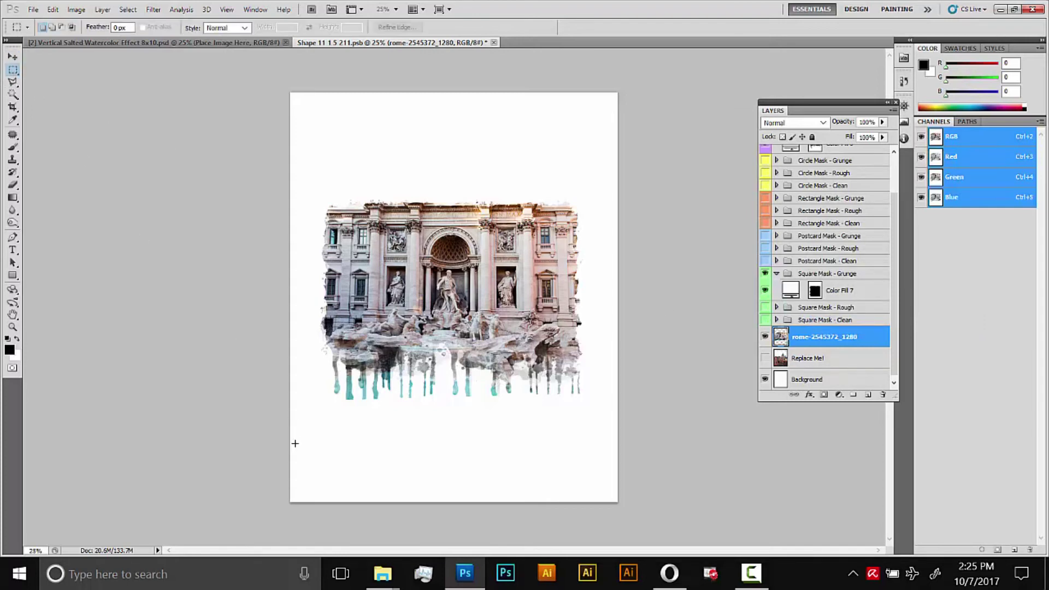
left_click_drag(396, 412, 655, 345)
left_click(53, 9)
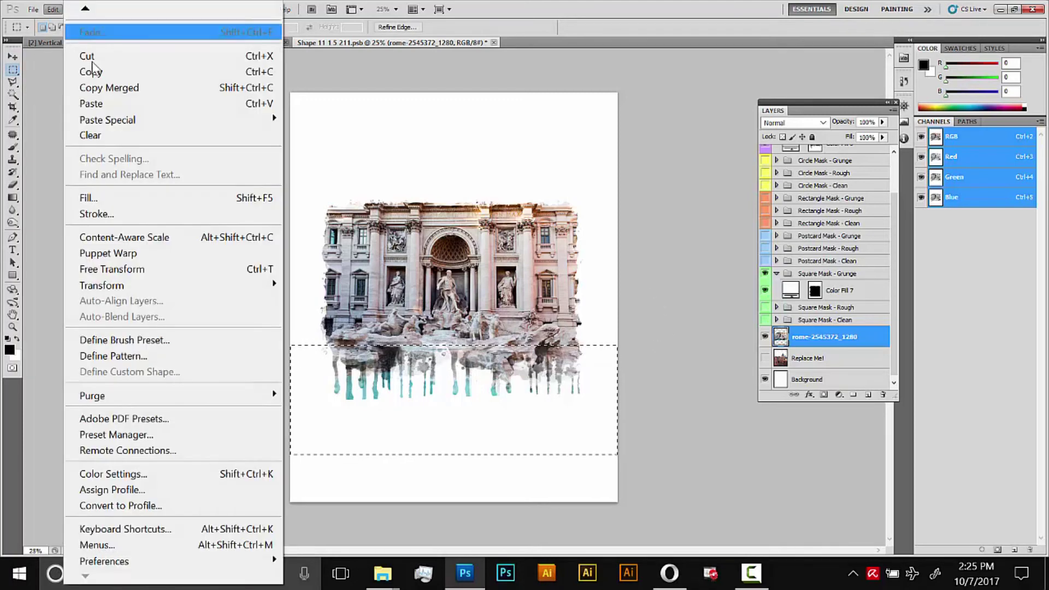
mouse_move(204, 286)
left_click(323, 306)
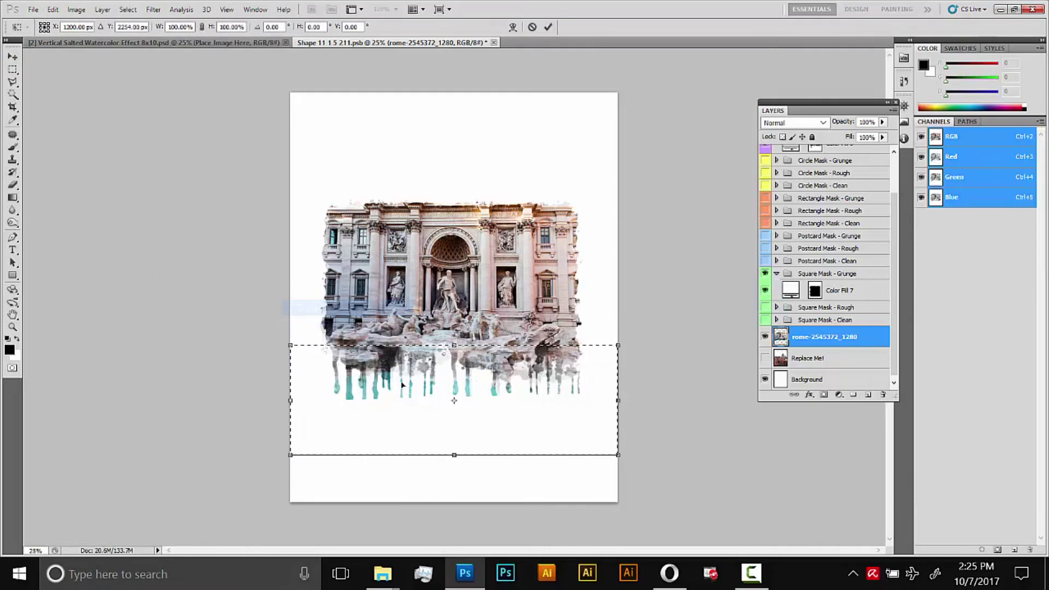
left_click_drag(450, 451, 452, 525)
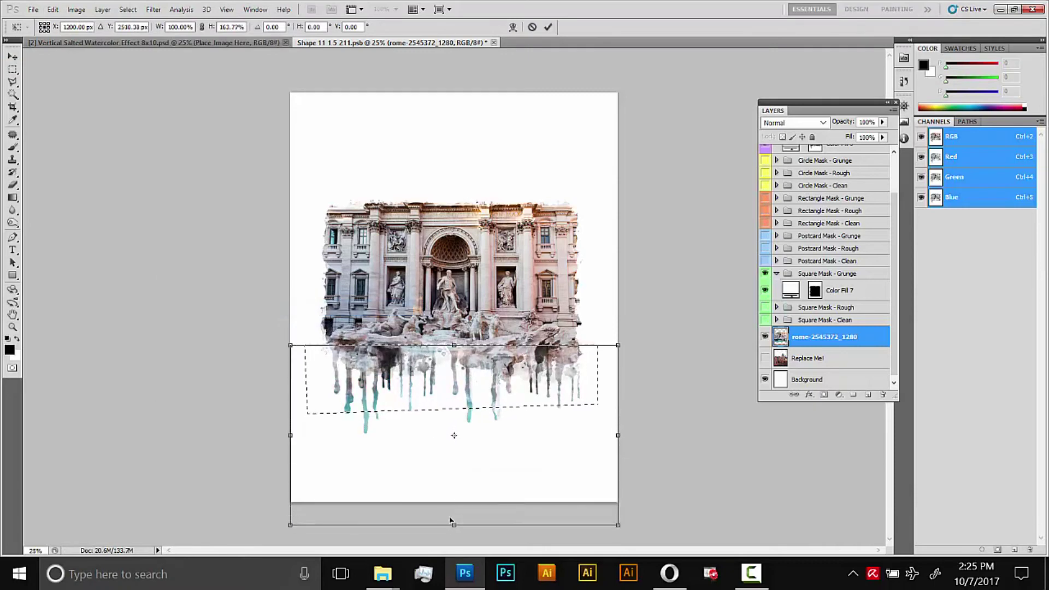
key("Return")
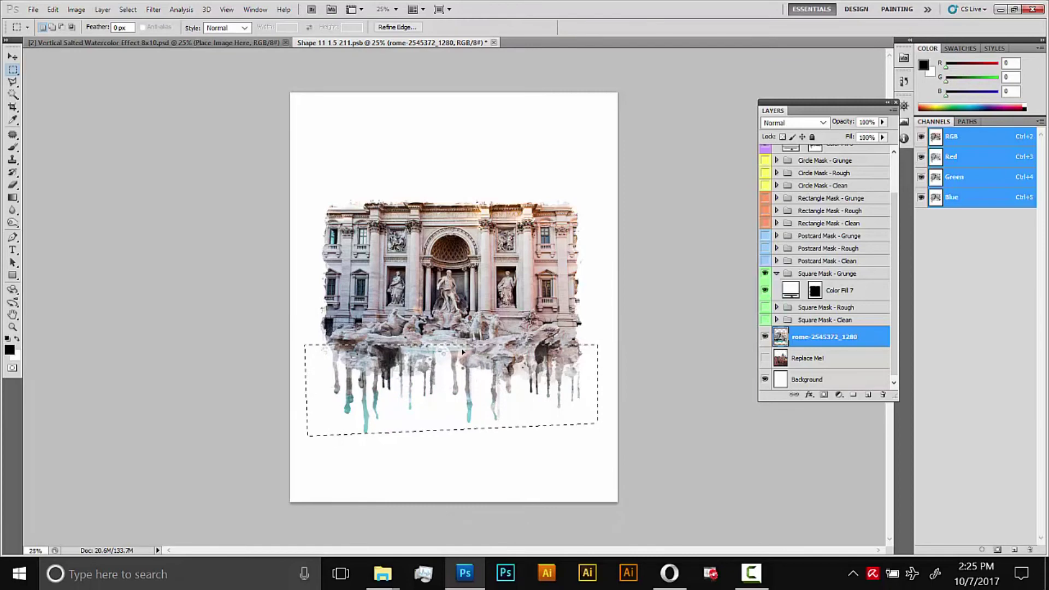
key("ctrl+d")
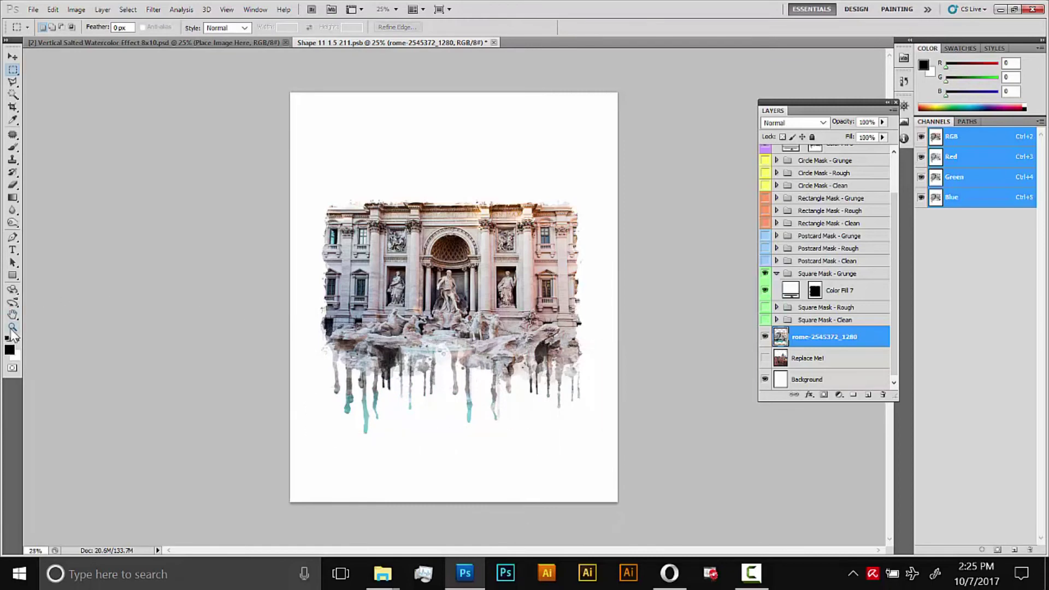
left_click(12, 327)
- Zoom in and dodge the fountain water, drips and the building's upper right edge lighter
left_click_drag(448, 376, 454, 393)
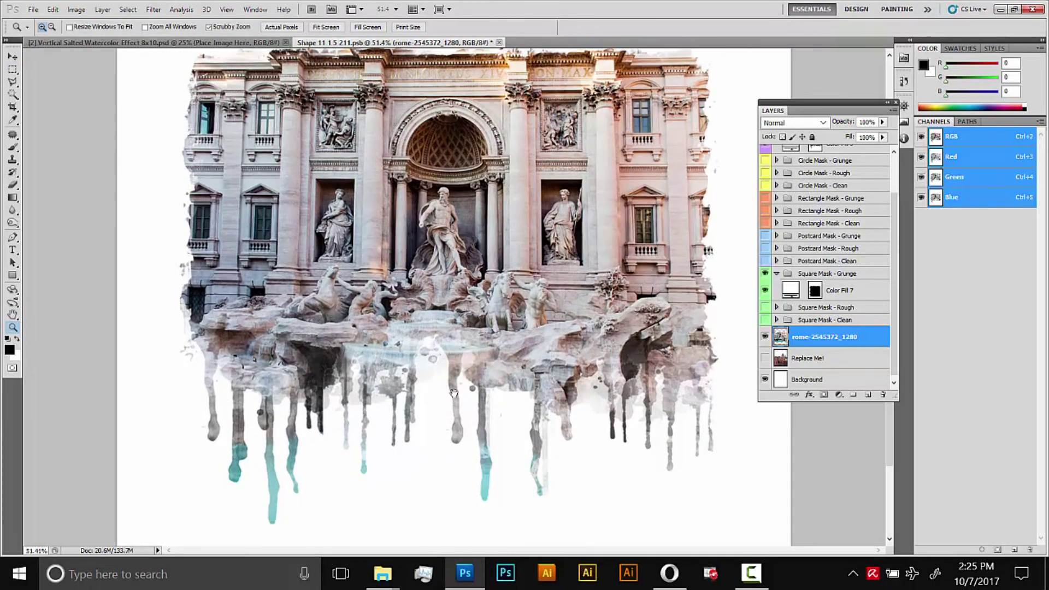
scroll(454, 393, "down", 2)
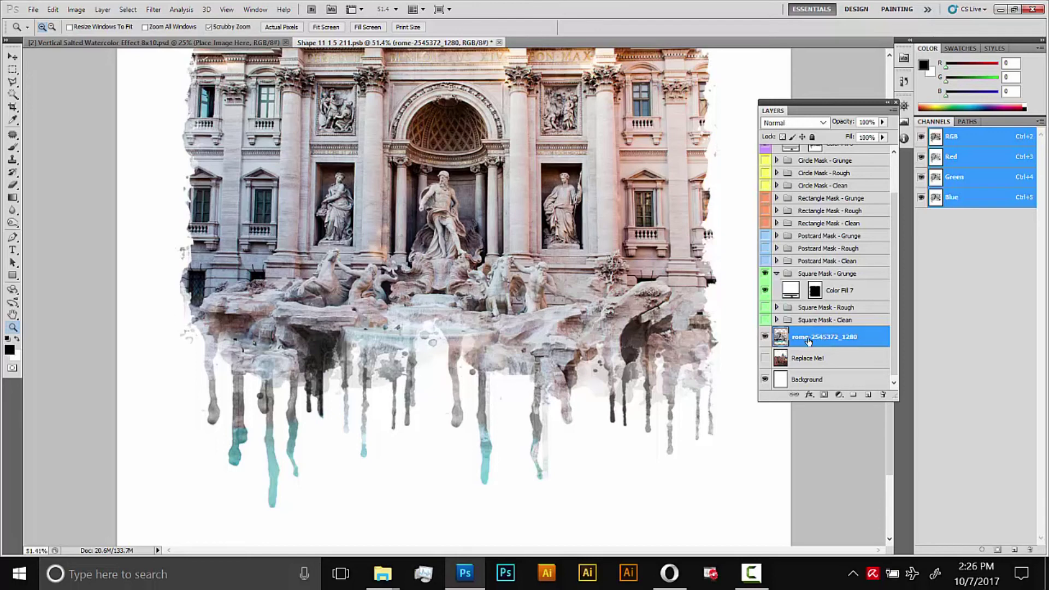
left_click(12, 226)
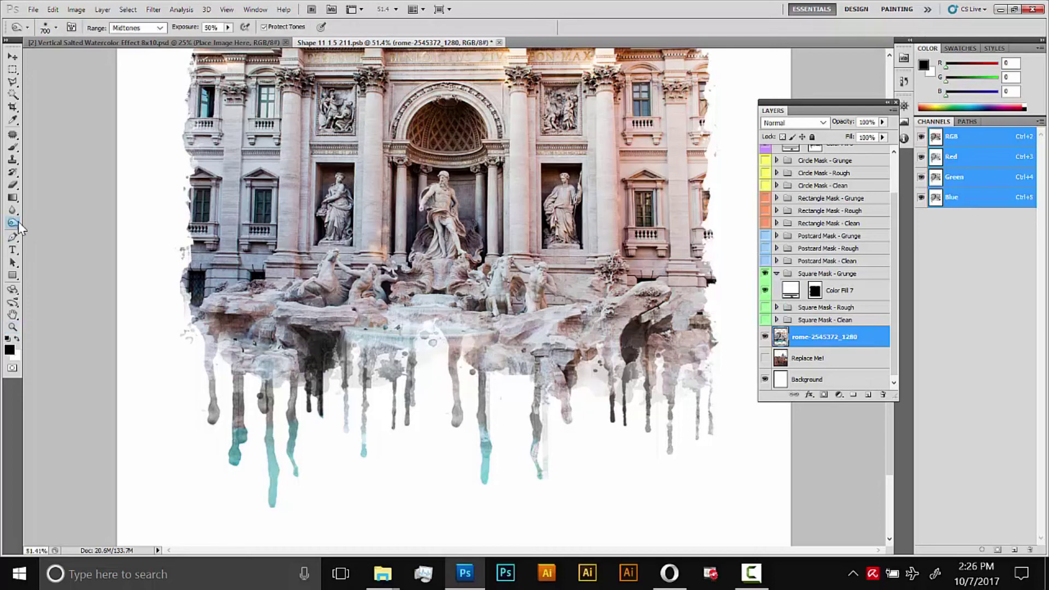
mouse_move(397, 352)
left_mouse_down()
mouse_move(431, 346)
mouse_move(463, 371)
mouse_move(433, 349)
mouse_move(360, 378)
mouse_move(428, 360)
mouse_move(500, 410)
mouse_move(409, 347)
mouse_move(343, 396)
mouse_move(297, 406)
mouse_move(252, 405)
mouse_move(182, 360)
mouse_move(238, 419)
mouse_move(667, 426)
mouse_move(735, 381)
mouse_move(688, 406)
mouse_move(482, 424)
mouse_move(655, 385)
mouse_move(657, 407)
left_mouse_up()
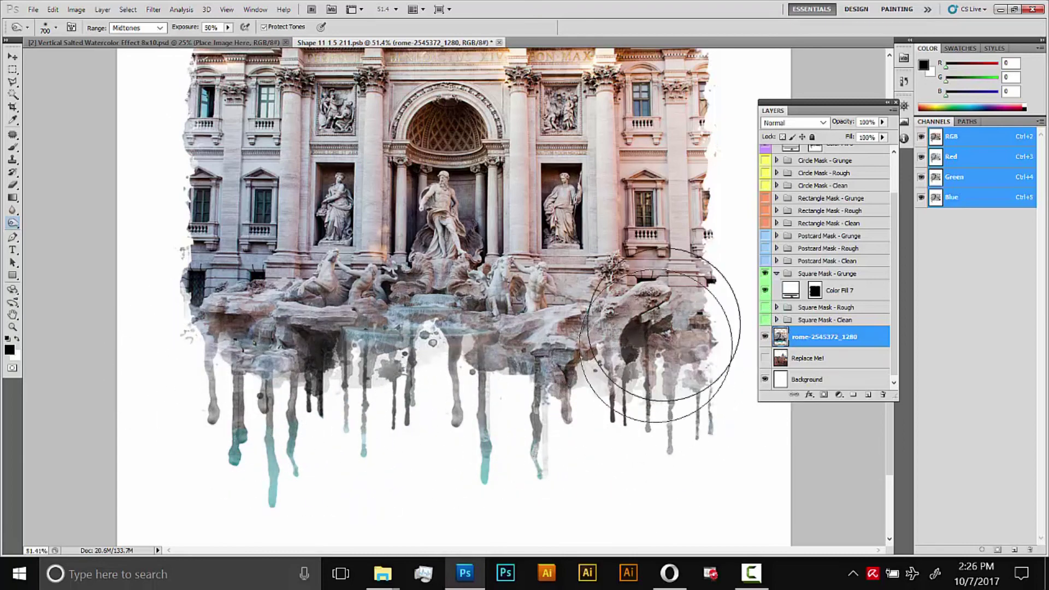
scroll(683, 361, "up", 3)
mouse_move(729, 307)
left_mouse_down()
mouse_move(701, 114)
mouse_move(726, 182)
mouse_move(705, 93)
mouse_move(428, 108)
mouse_move(221, 78)
mouse_move(229, 101)
mouse_move(251, 94)
left_mouse_up()
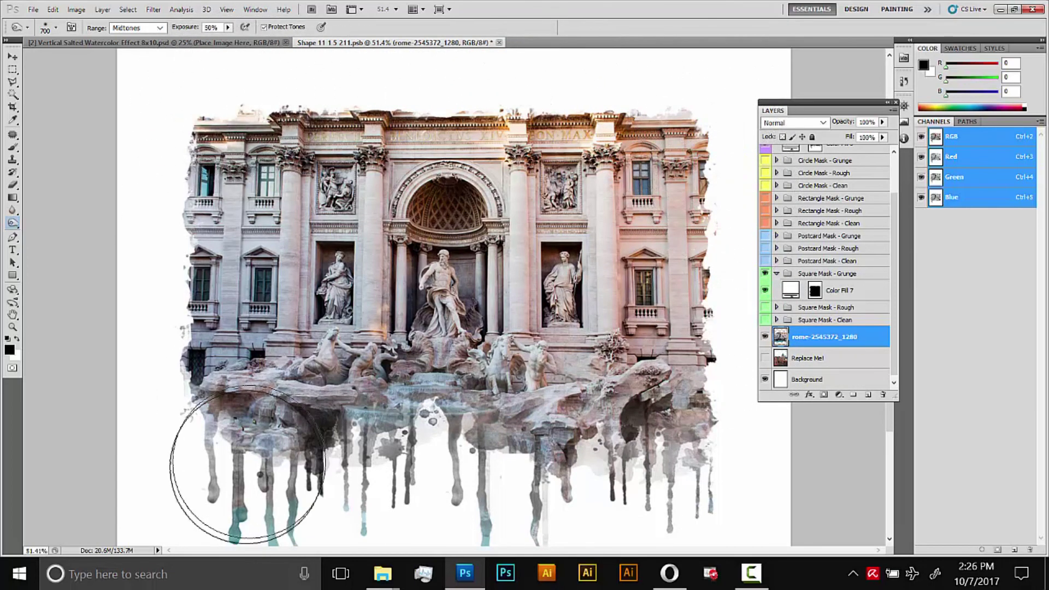
scroll(246, 456, "down", 3)
key("z")
left_click_drag(525, 354, 485, 354)
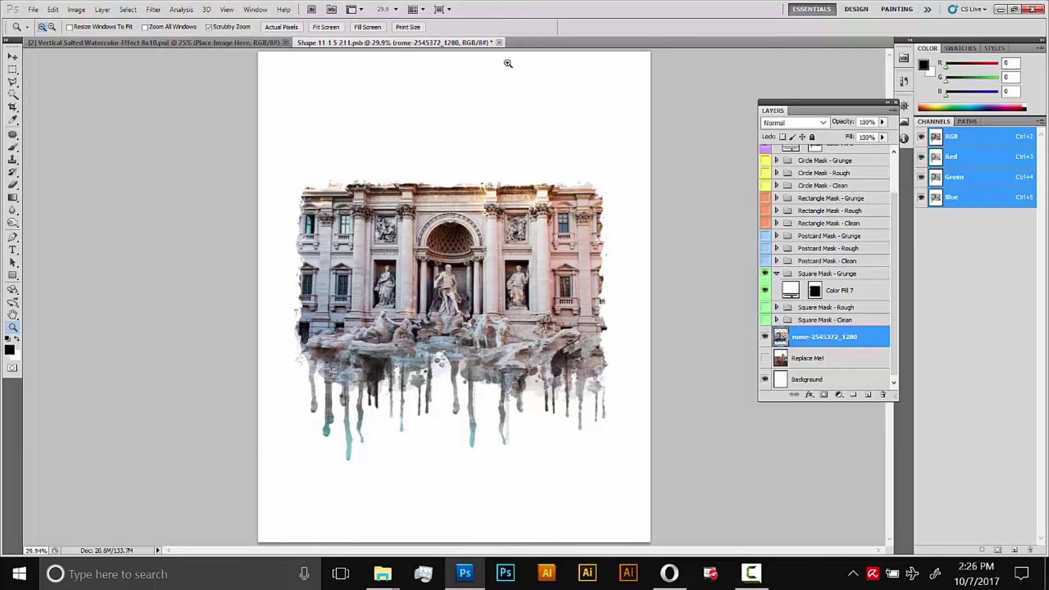
- Close the fountain .psb document and save the changes into the template
left_click(499, 42)
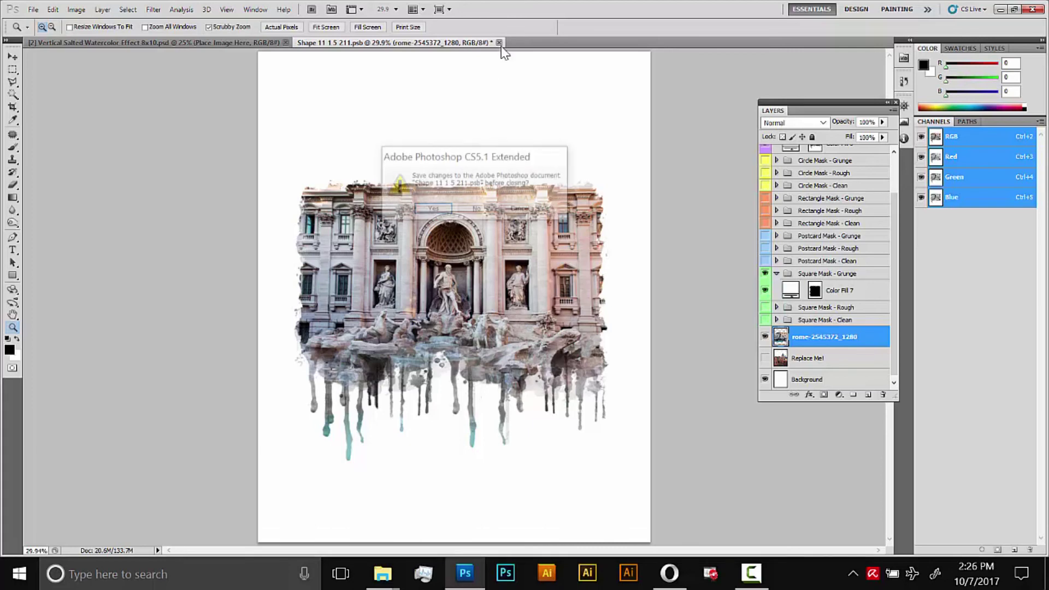
left_click(432, 209)
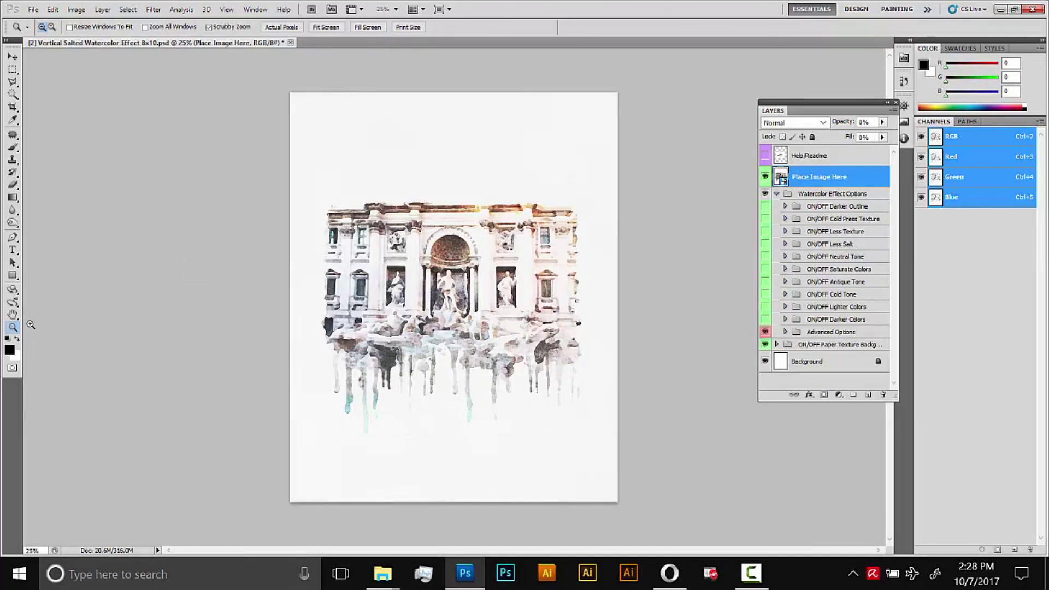
left_click_drag(451, 336, 473, 320)
- Turn on Neutral Tone and Cold Press Texture, and hide Paper Texture Background
left_click(765, 257)
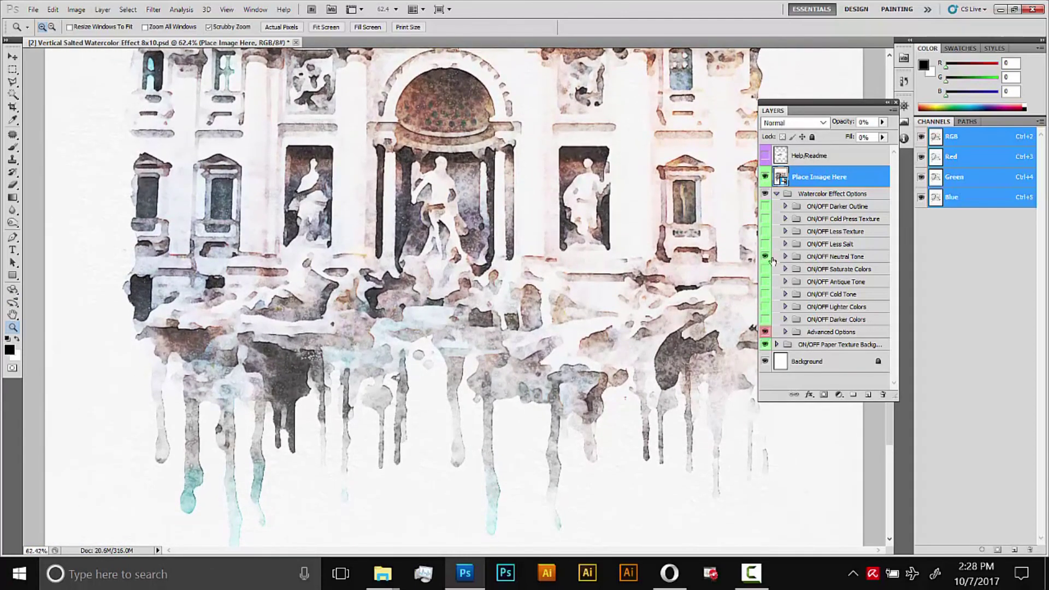
left_click(765, 219)
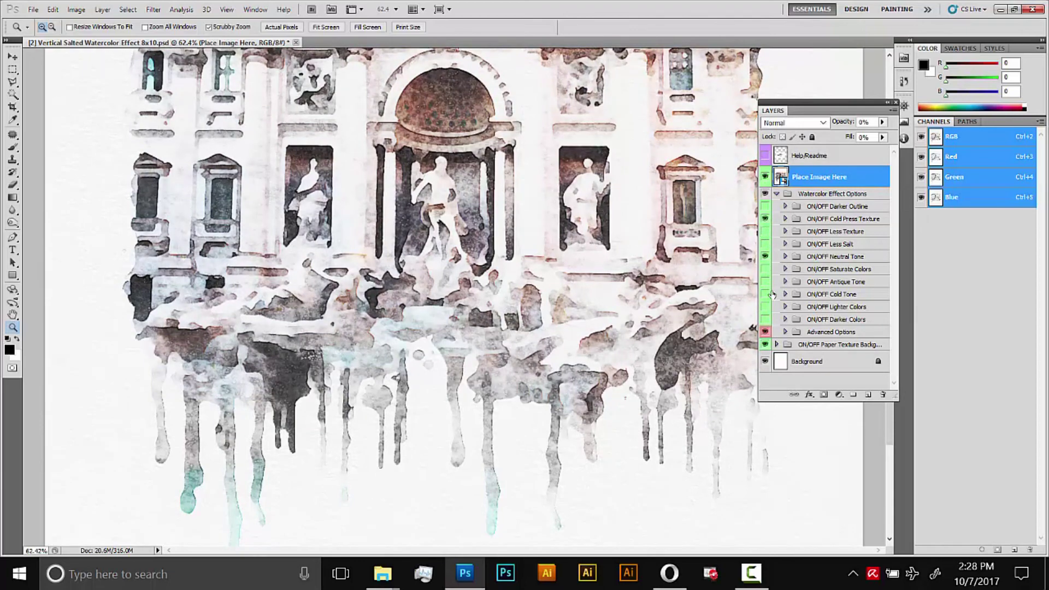
left_click(765, 345)
scroll(510, 219, "up", 3)
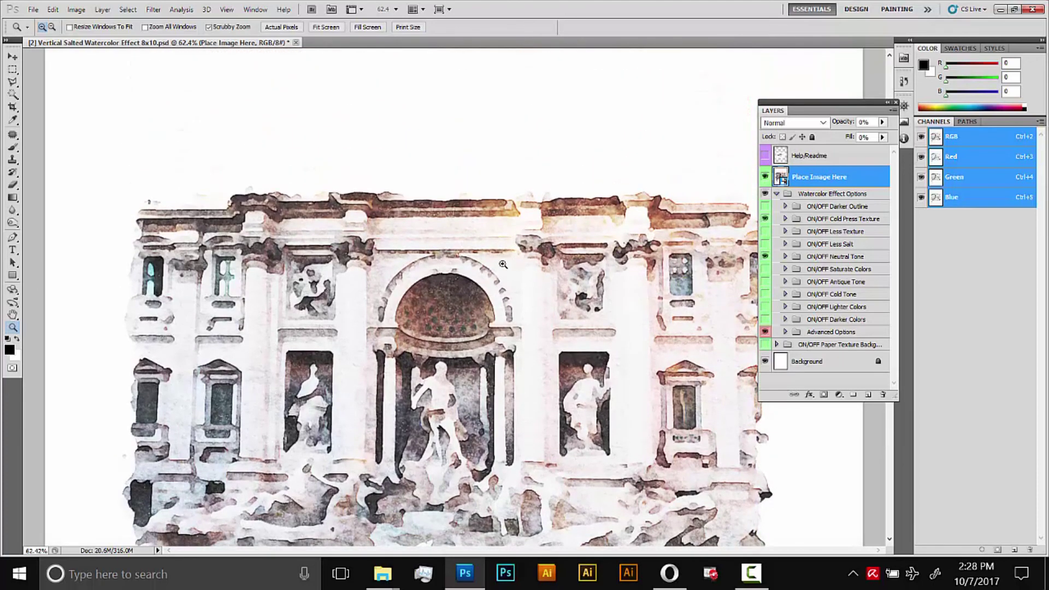
scroll(497, 358, "down", 5)
scroll(498, 357, "up", 3)
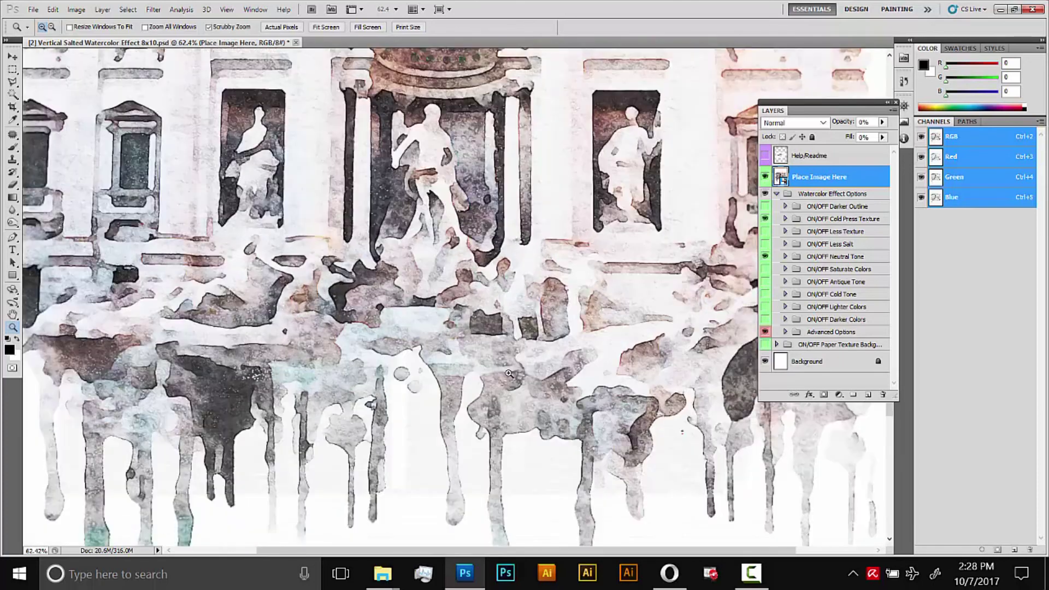
scroll(527, 404, "down", 5)
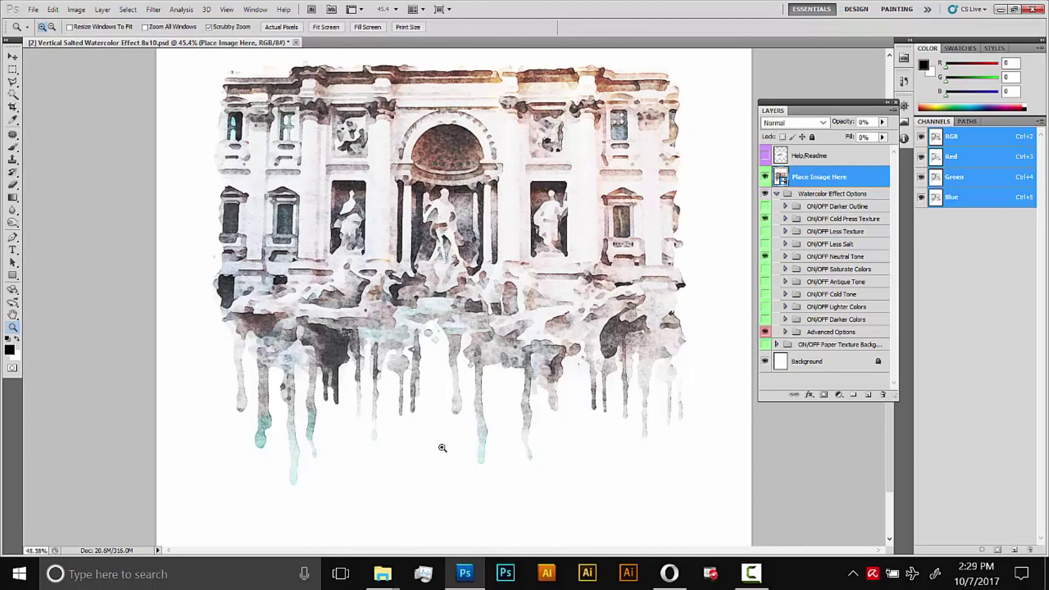